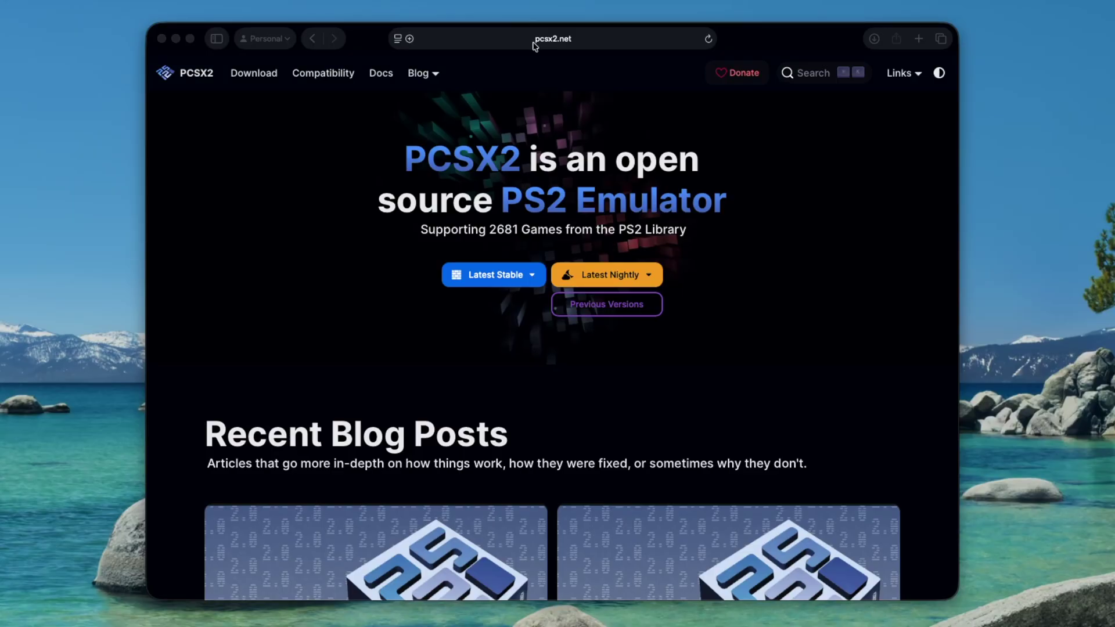
Show the platform download options for the latest stable PCSX2 release
click(572, 145)
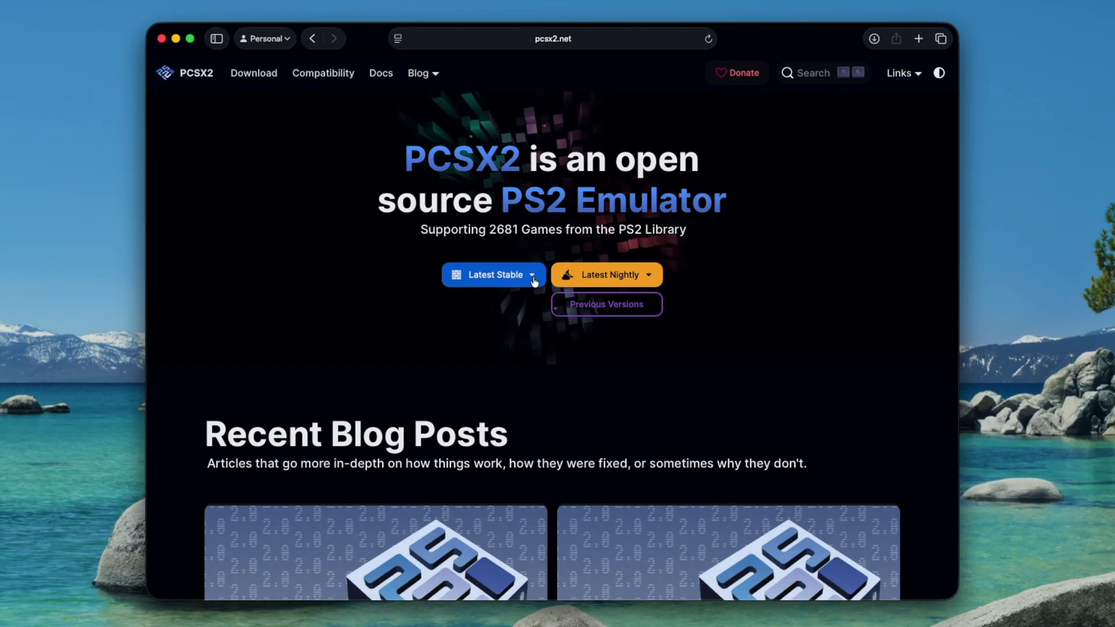
click(533, 278)
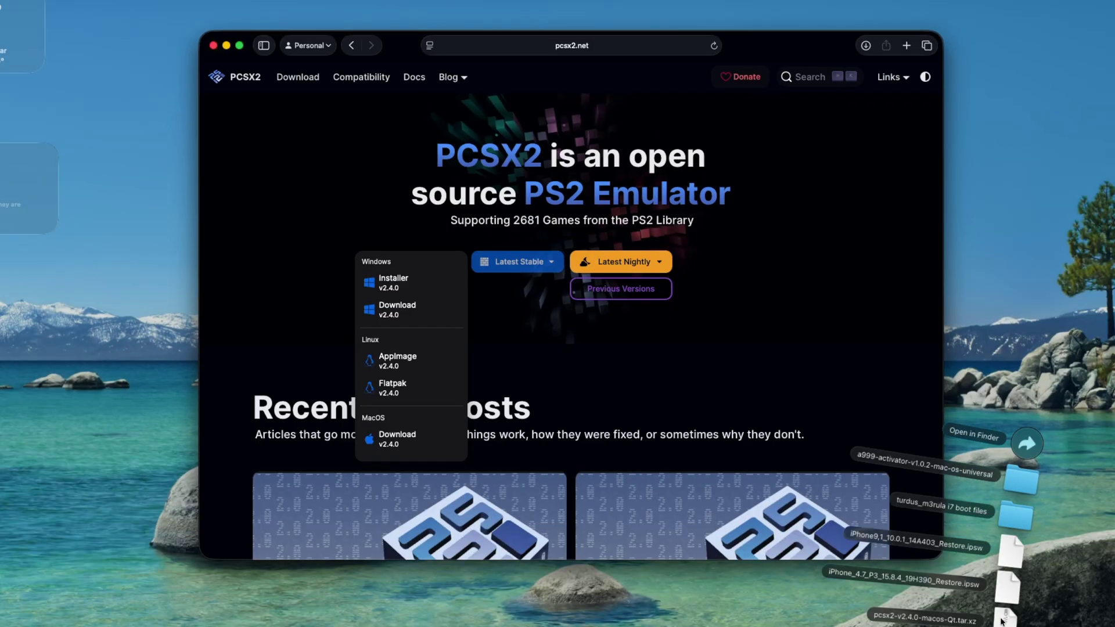
Launch PCSX2-v2.4.0 from the Downloads folder in Finder and accept the setup wizard's default language and theme
click(1049, 473)
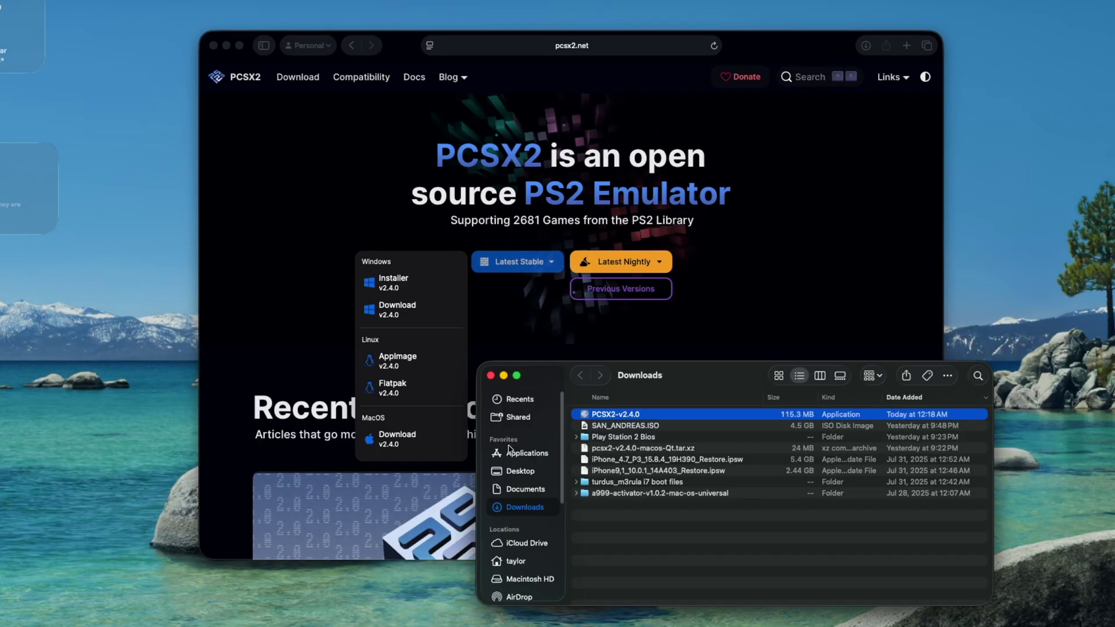
right_click(614, 416)
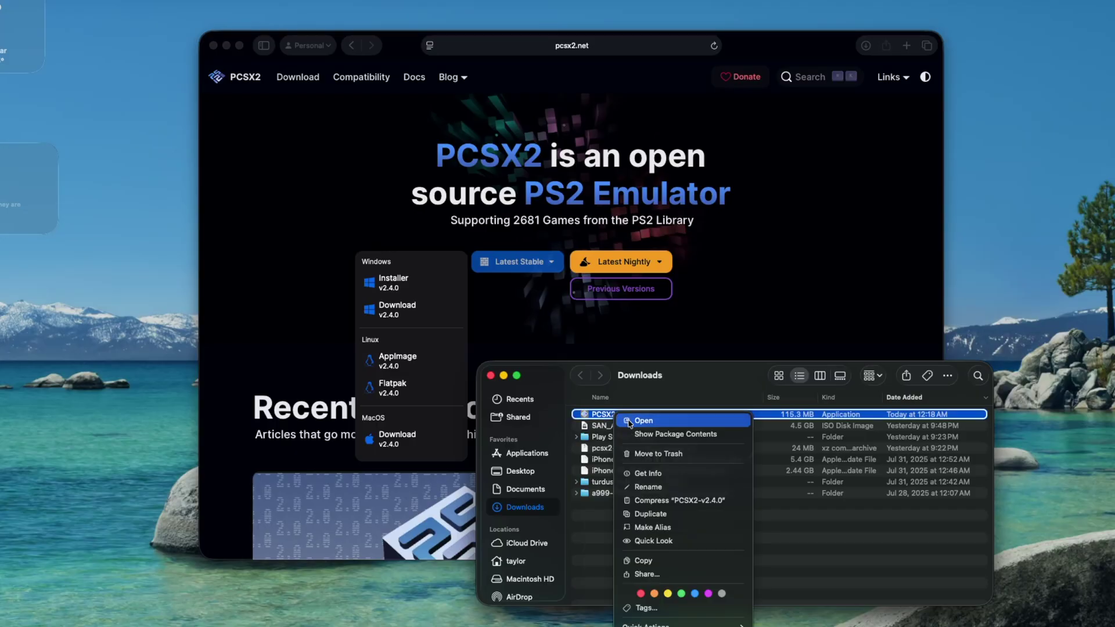
click(629, 421)
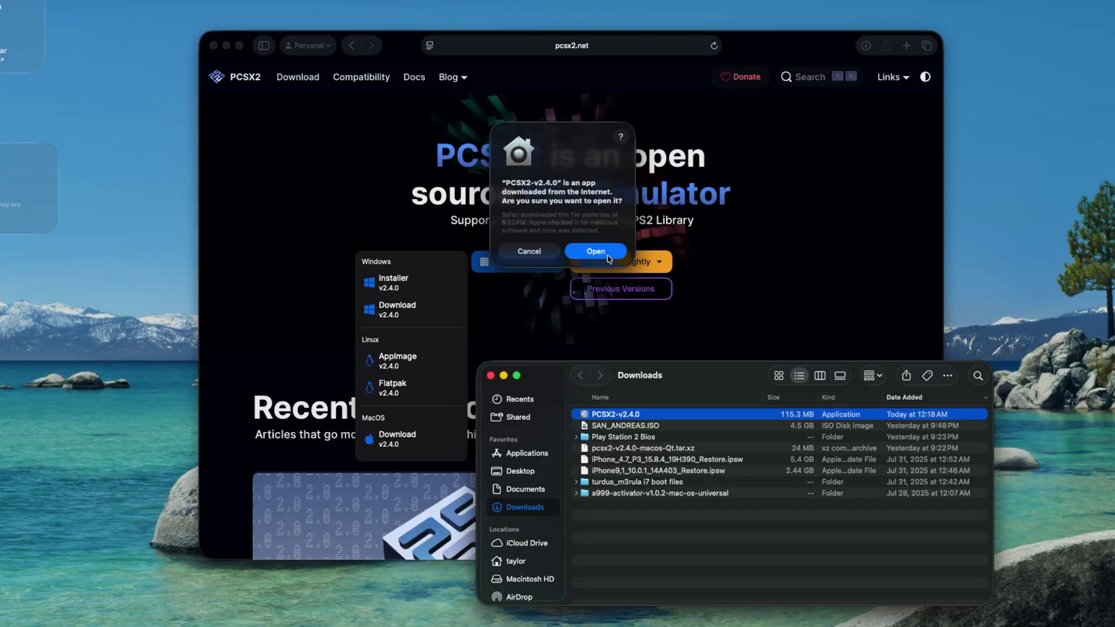
click(595, 252)
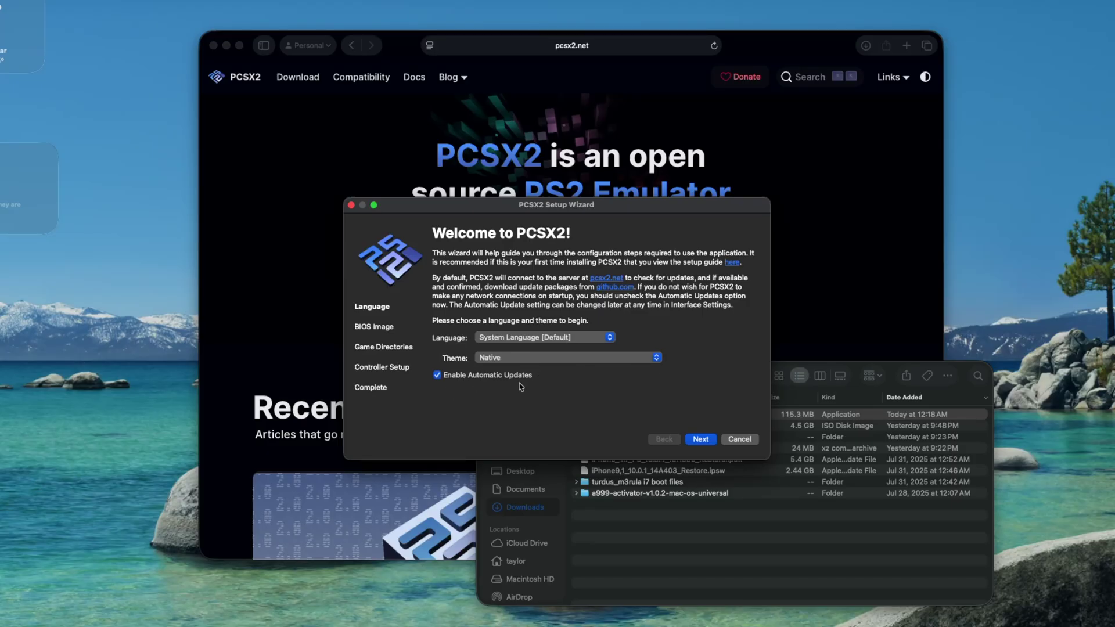
click(705, 440)
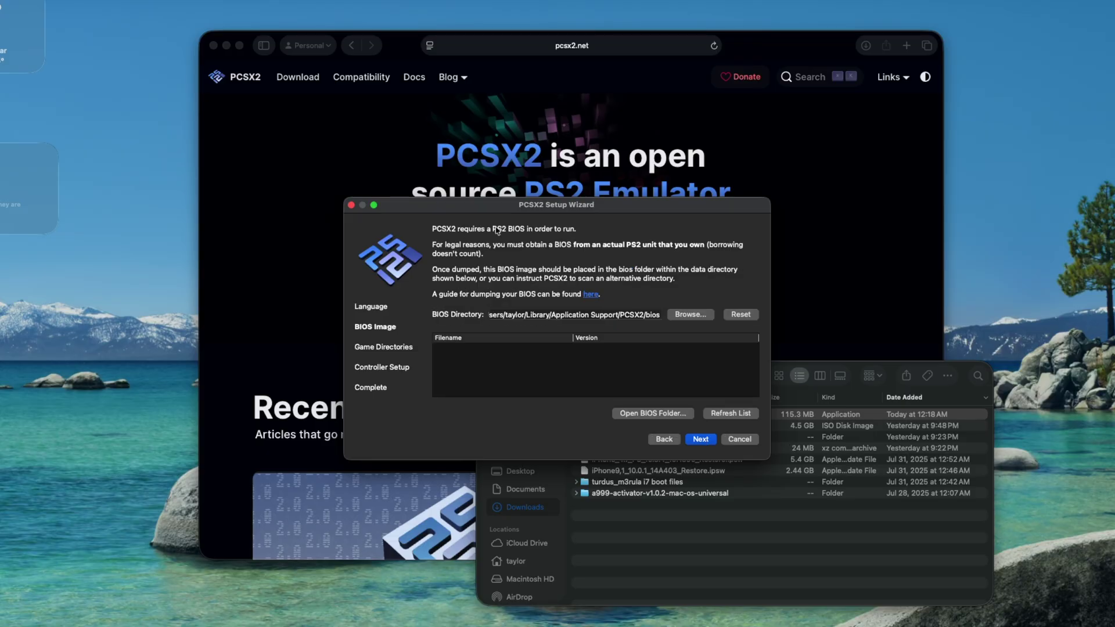
Set the BIOS directory to the Play Station 2 Bios folder in Downloads and choose the SCPH-70012 V12 USA BIOS
click(691, 316)
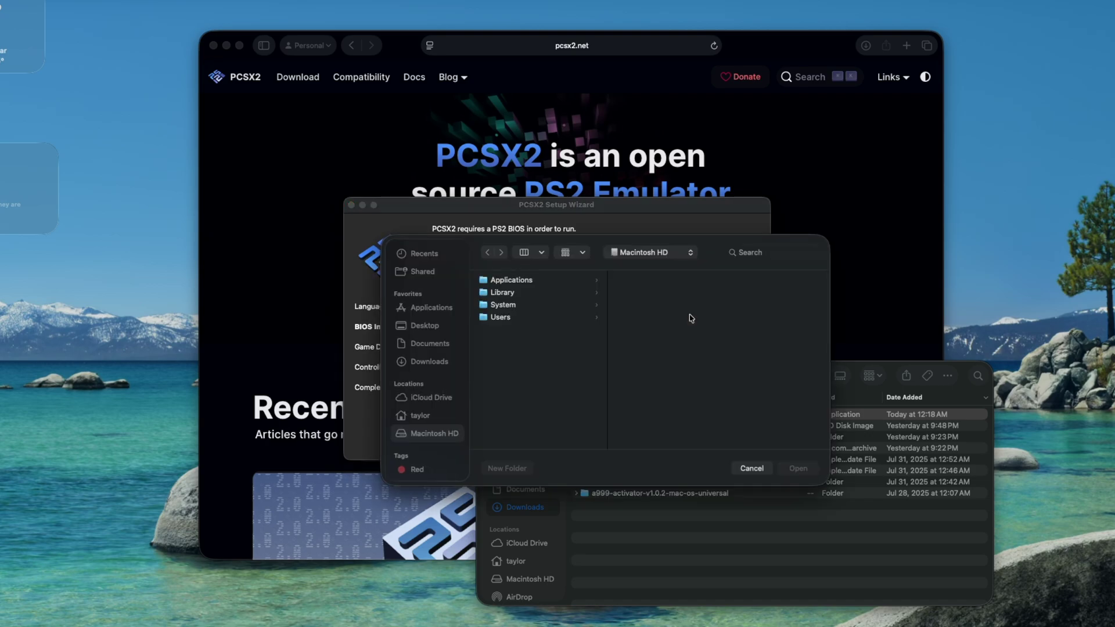
click(441, 327)
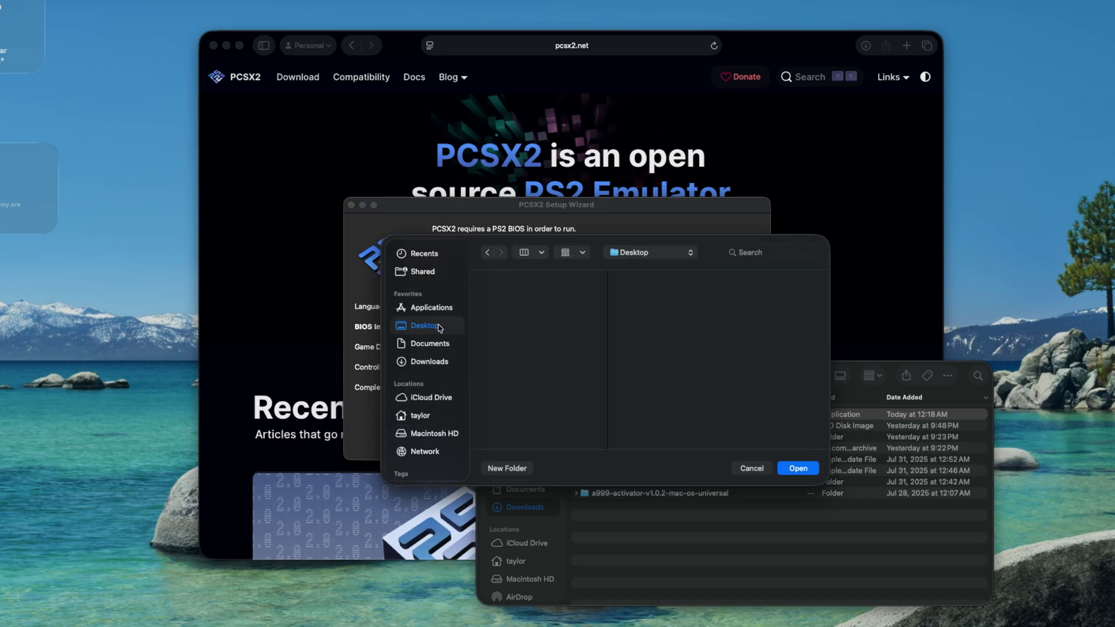
click(441, 361)
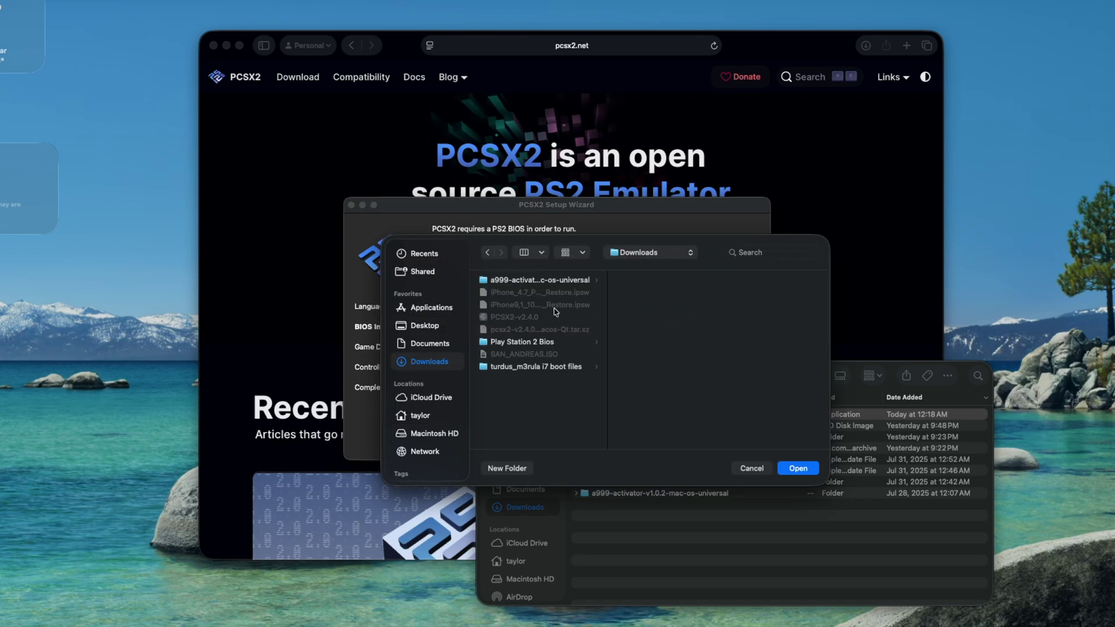
click(545, 342)
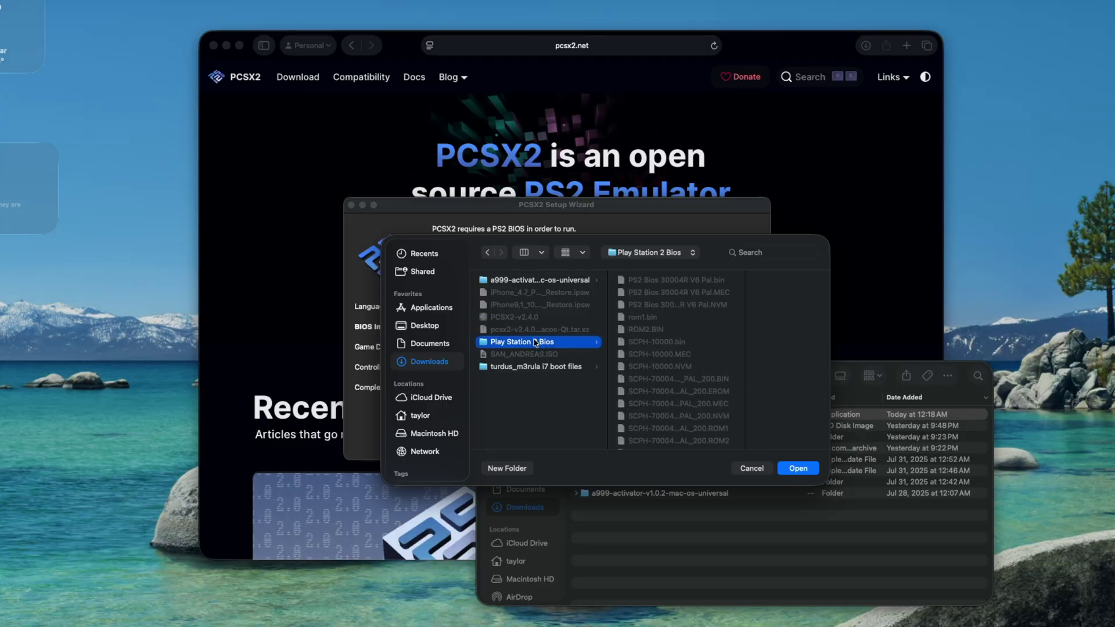
click(801, 468)
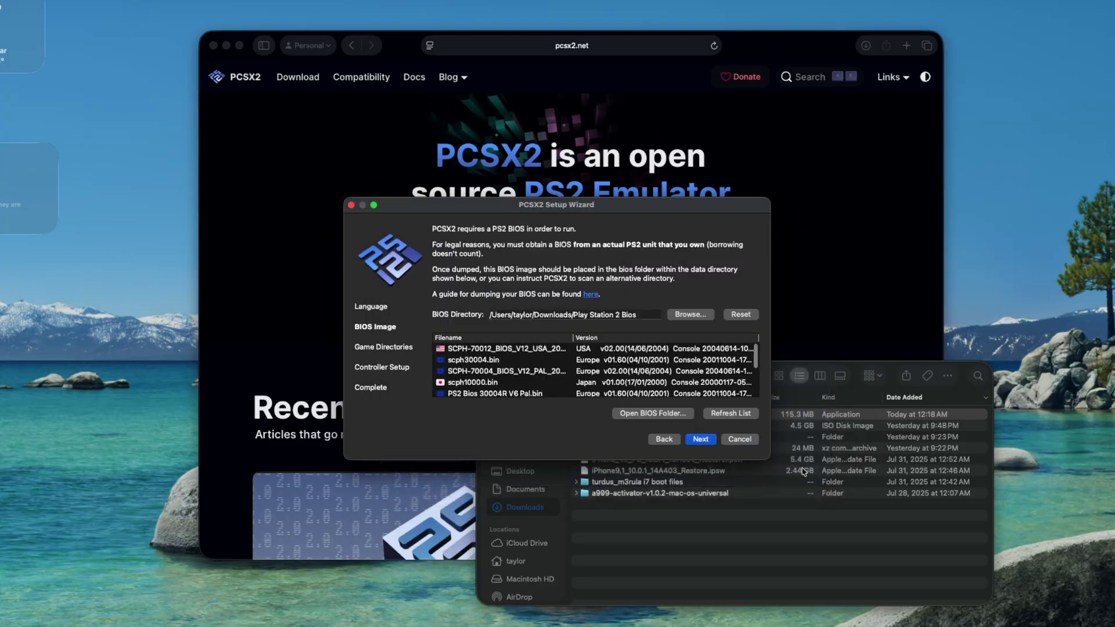
click(526, 350)
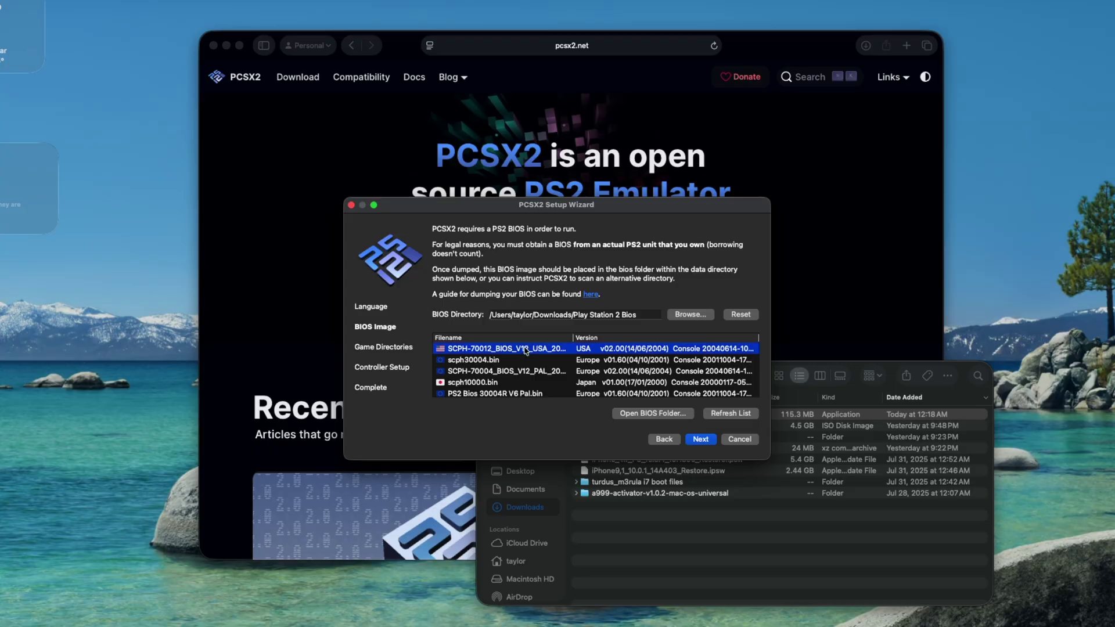
click(700, 439)
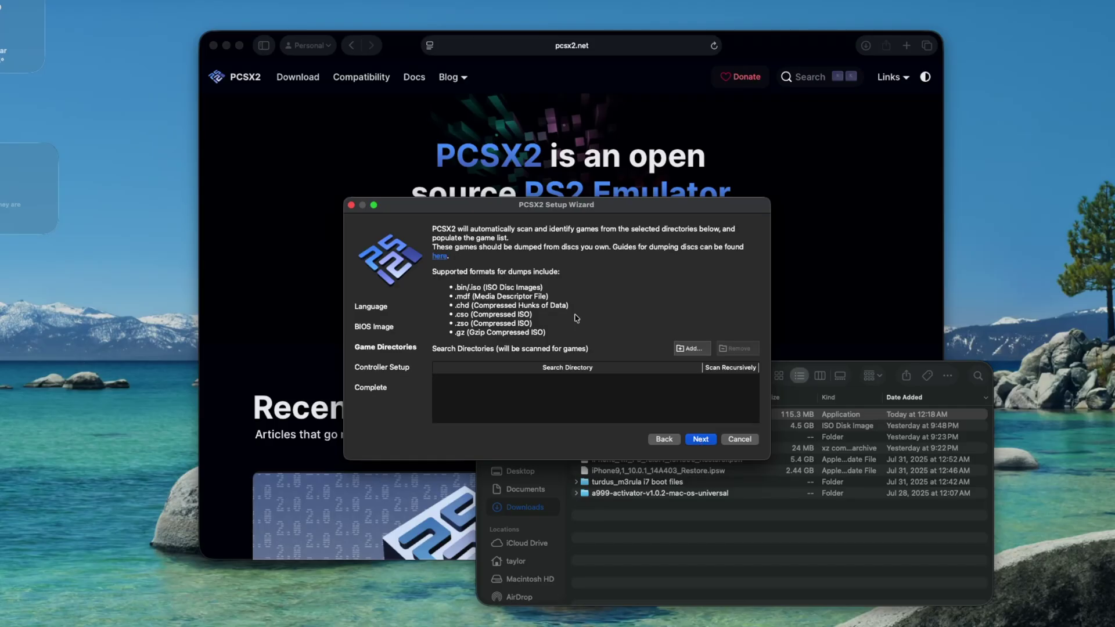
Create a folder named Games inside Downloads and add it as a recursively scanned game search directory
click(692, 349)
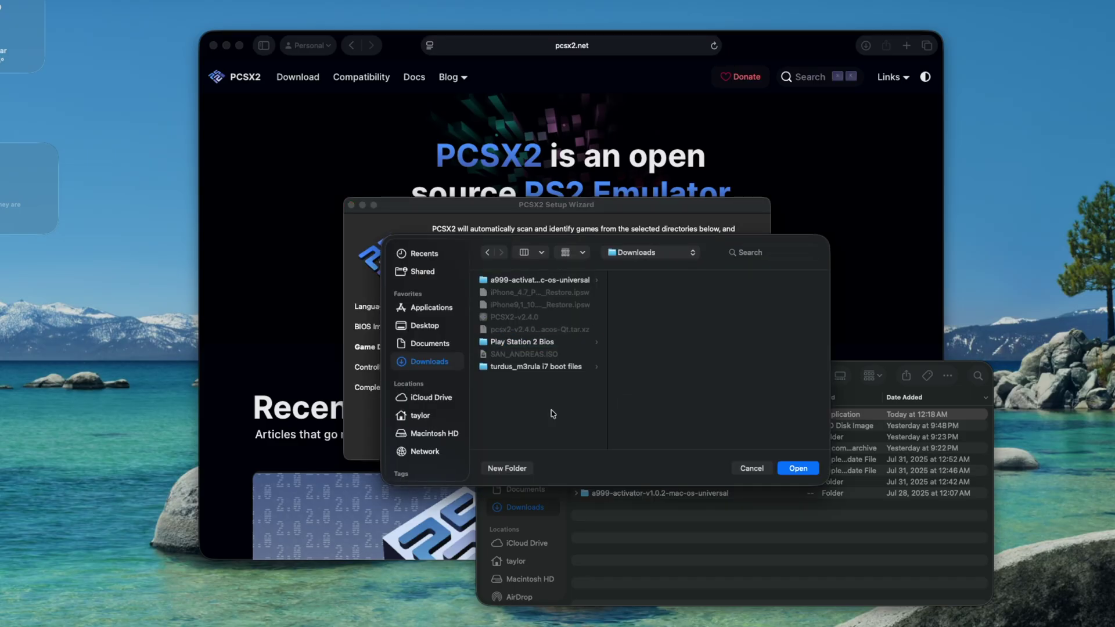
click(515, 469)
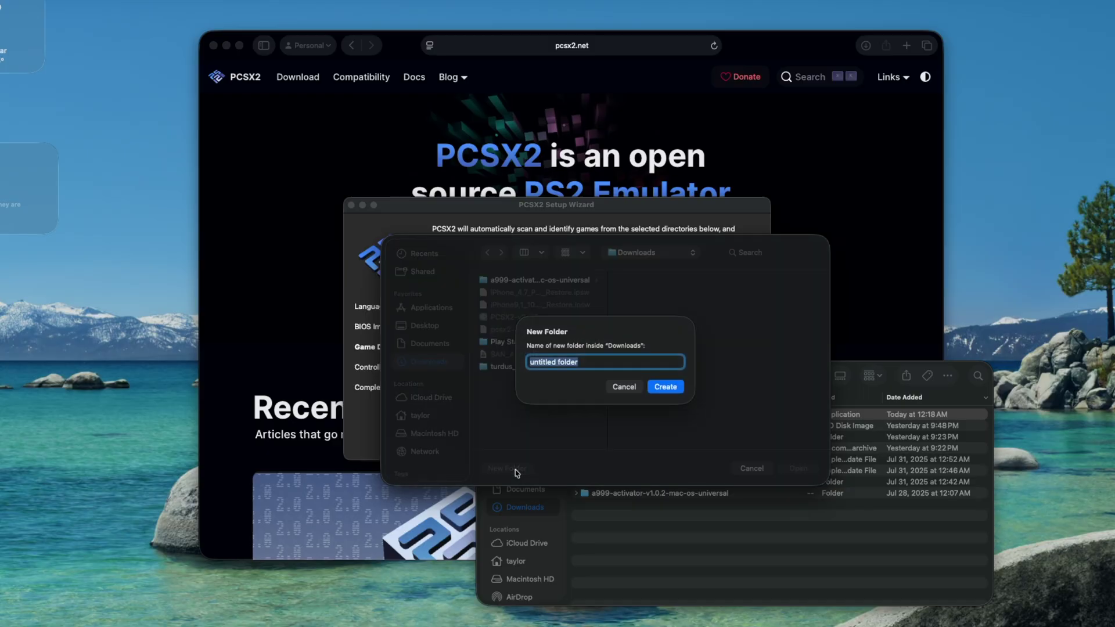
text(Games)
key(Return)
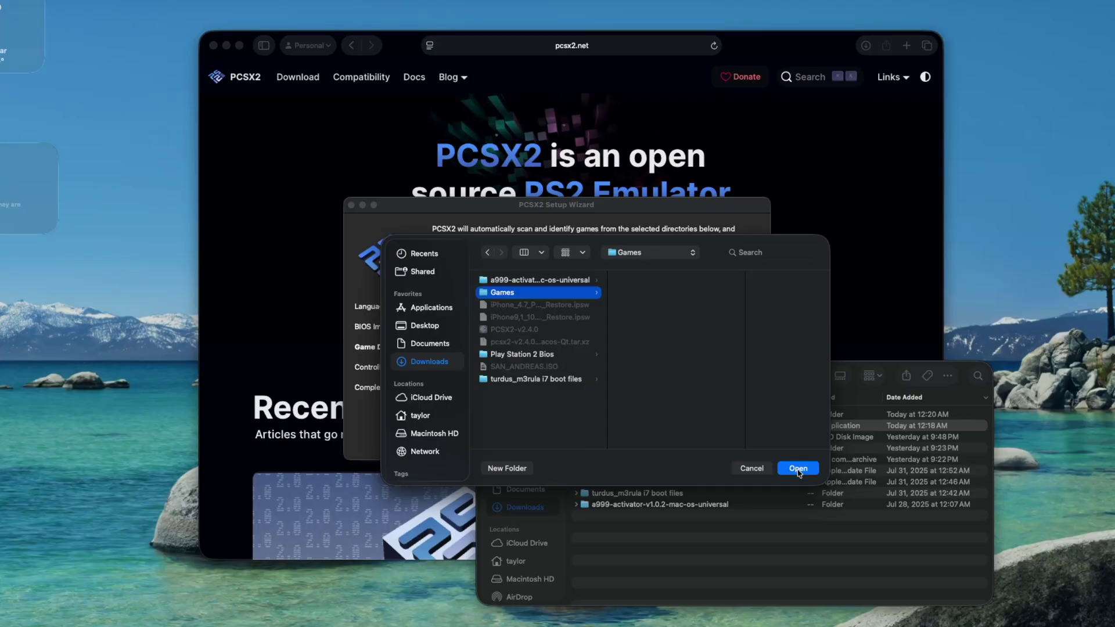
click(797, 468)
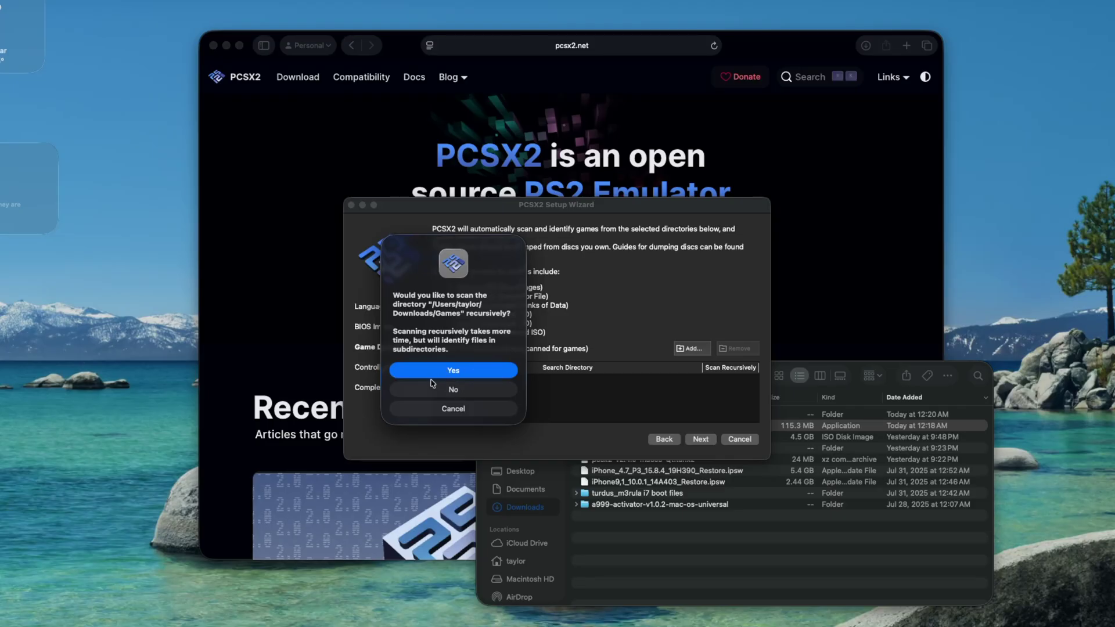
click(453, 371)
Move SAN_ANDREAS.ISO from Downloads into the Games folder in Finder and close the Finder window
click(706, 549)
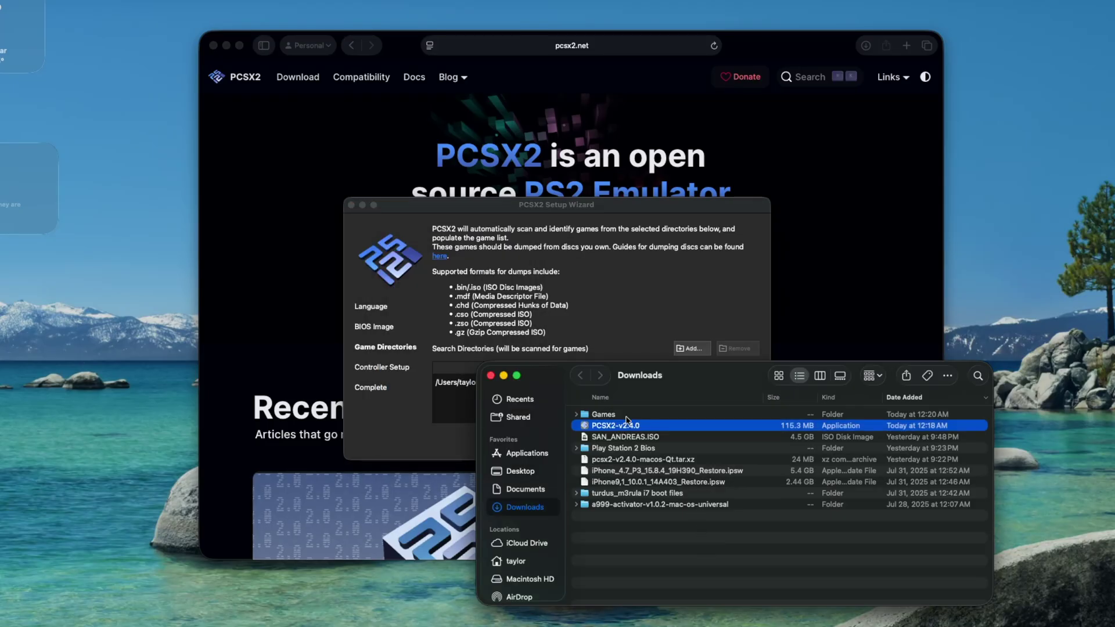
click(629, 441)
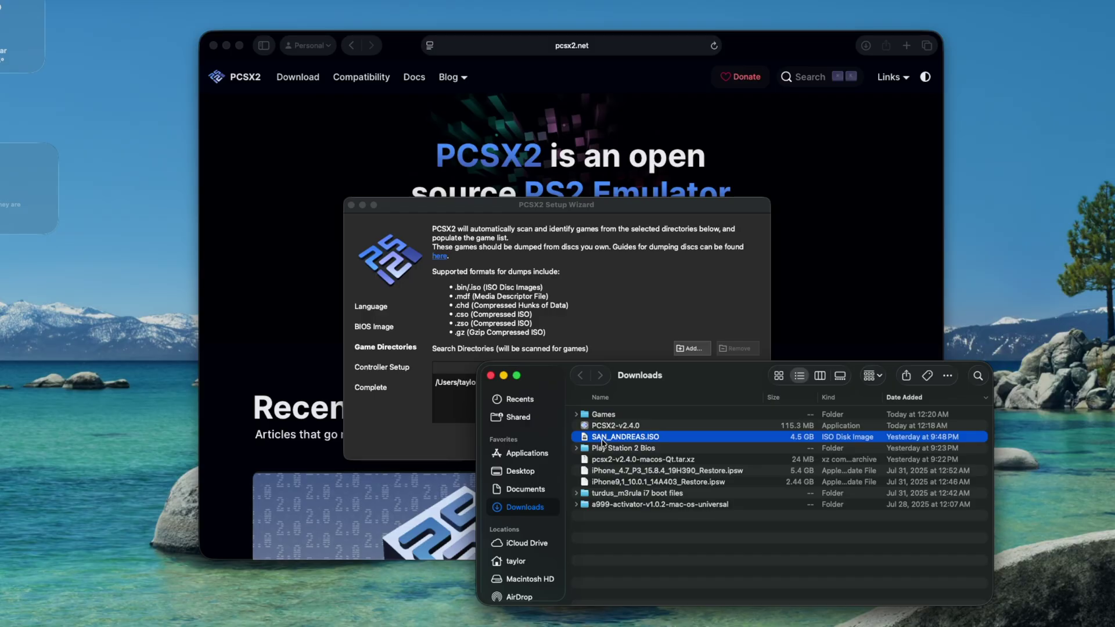
drag(602, 443, 695, 414)
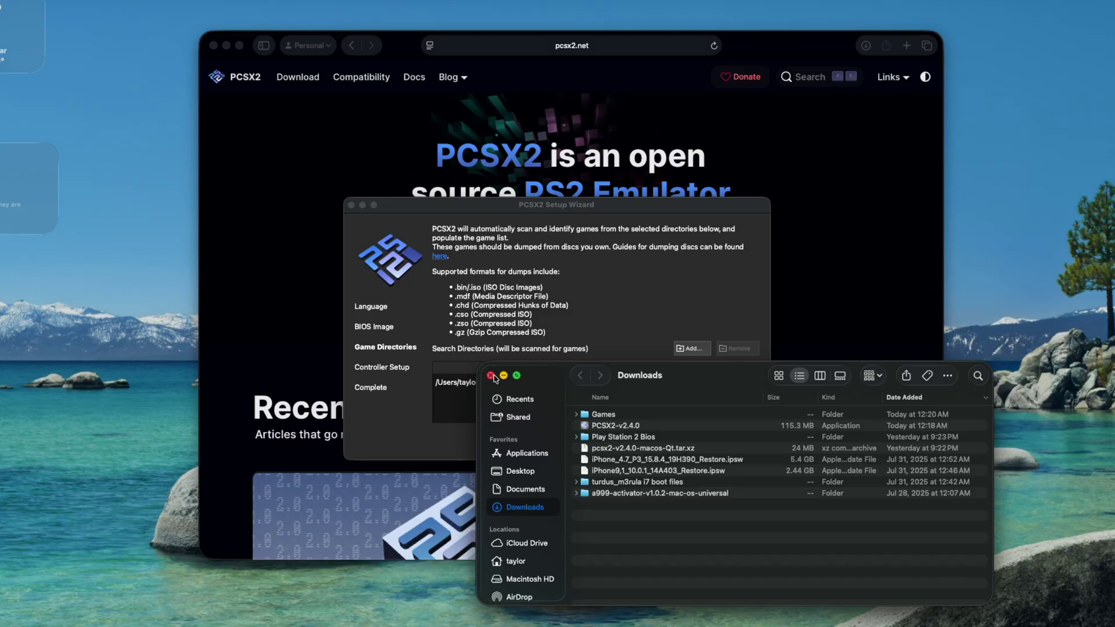
click(491, 376)
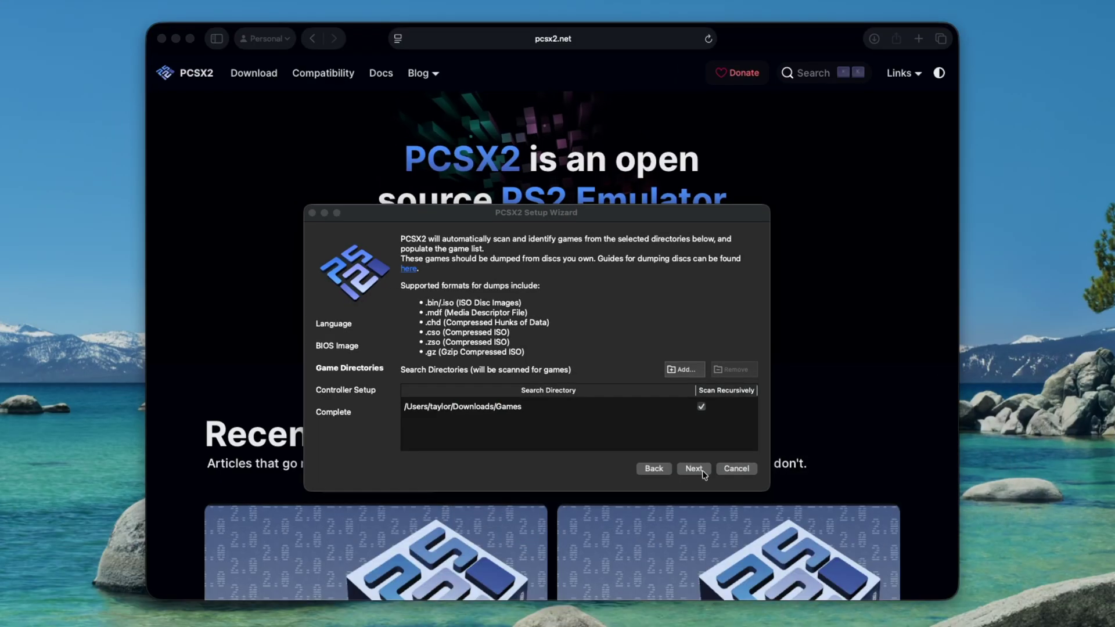
Continue to the controller setup, keep DualShock 2 on Controller Port 1 and map it automatically to SDL-0 (DualSense Wireless Controller)
click(709, 439)
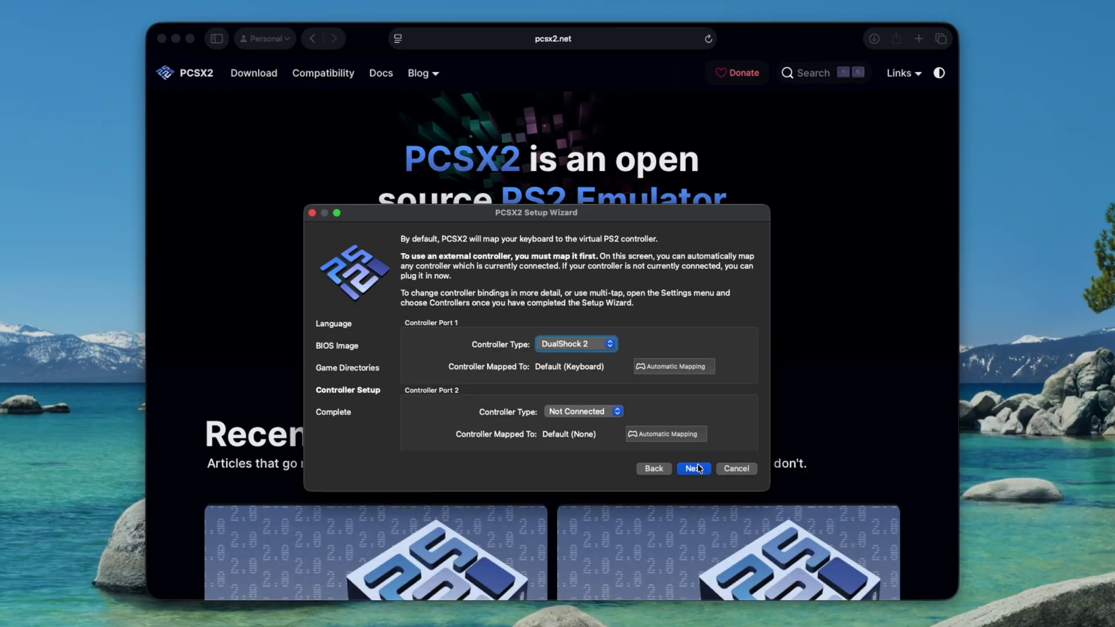
click(583, 344)
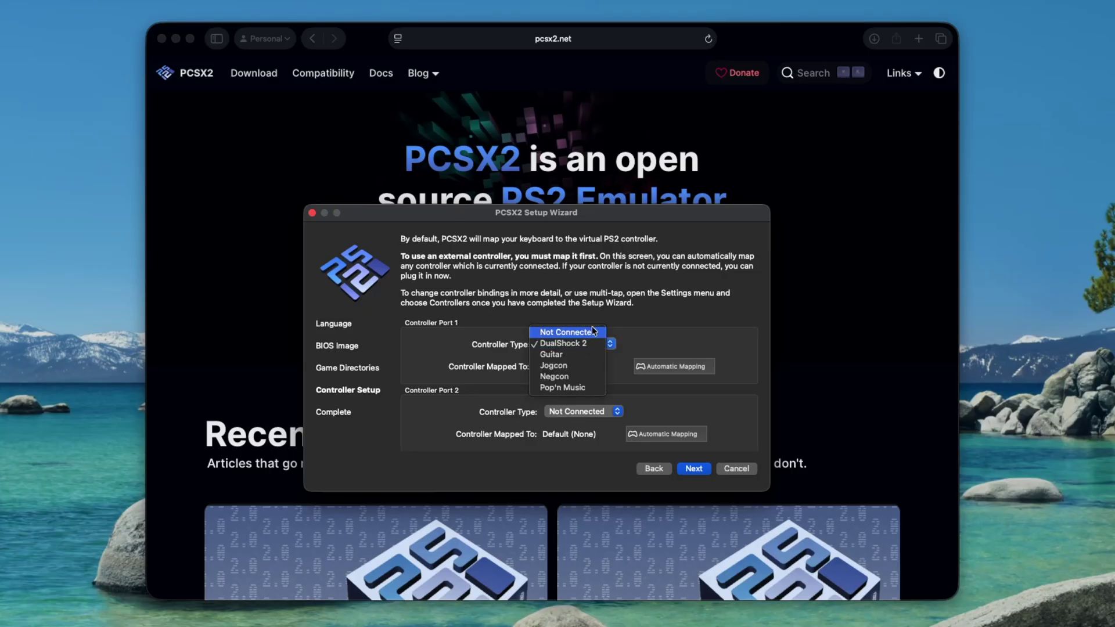
click(572, 344)
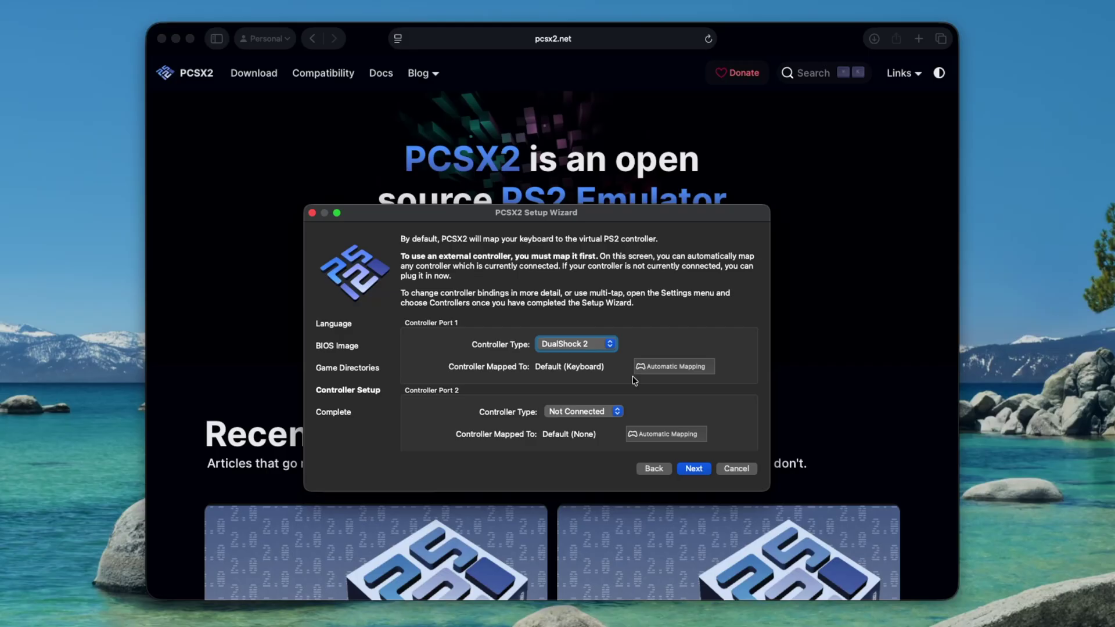
click(683, 365)
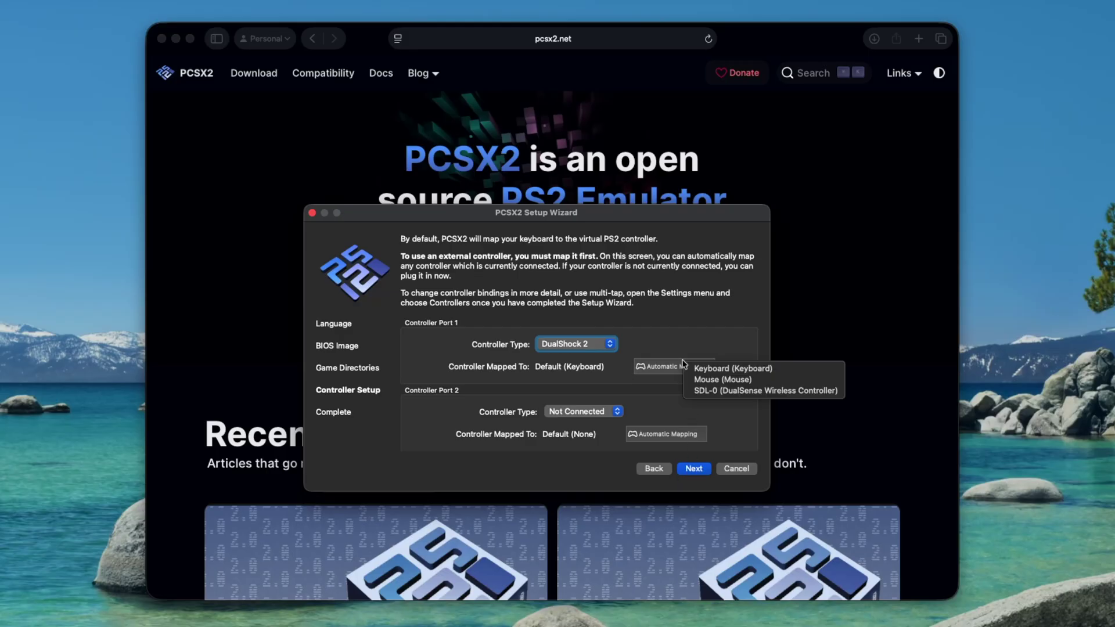
click(659, 365)
click(658, 365)
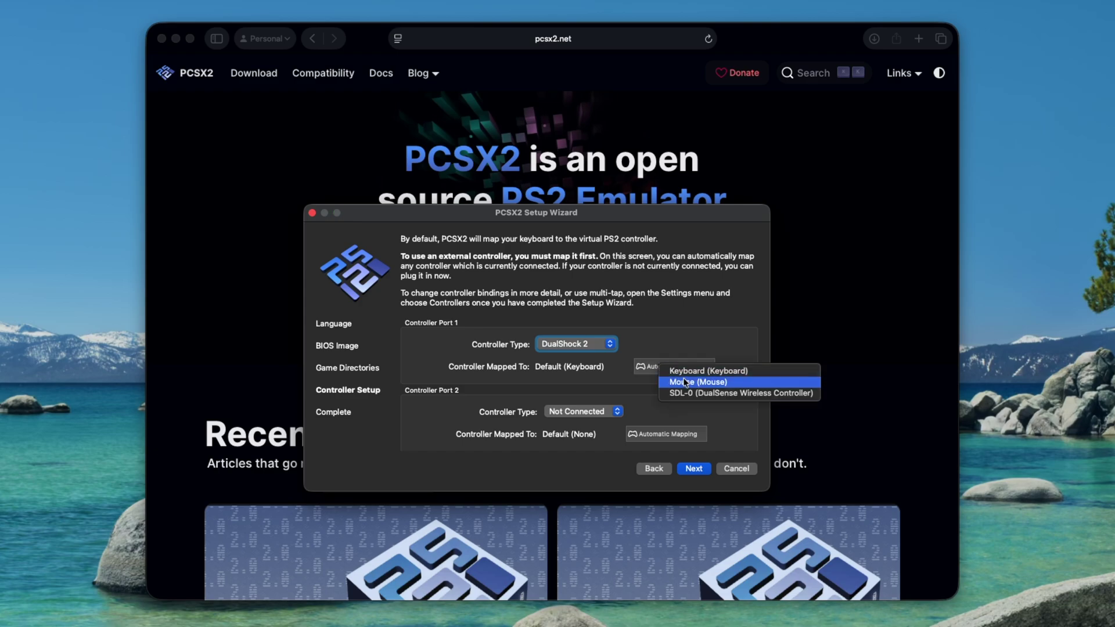
click(772, 393)
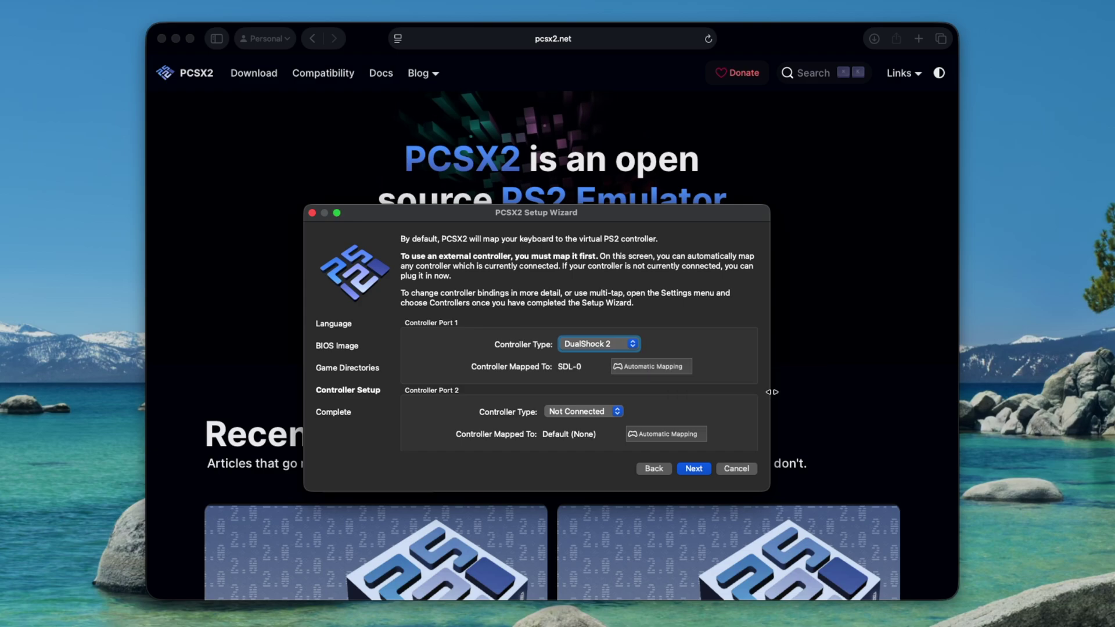
Finish the setup wizard and select Grand Theft Auto - San Andreas in the game list
click(693, 468)
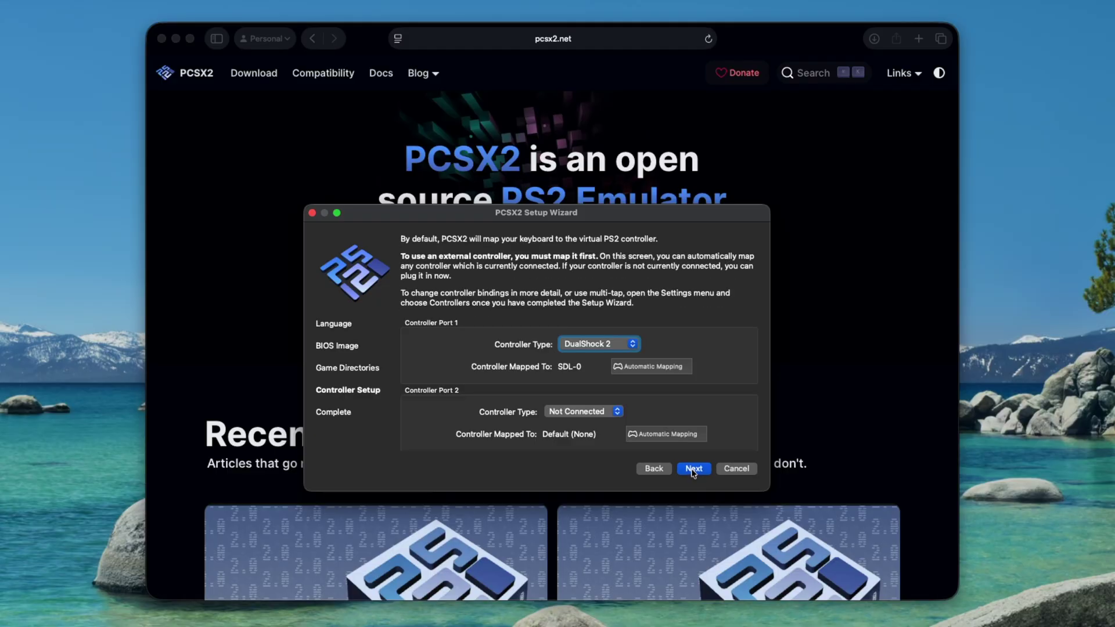
click(694, 468)
click(691, 469)
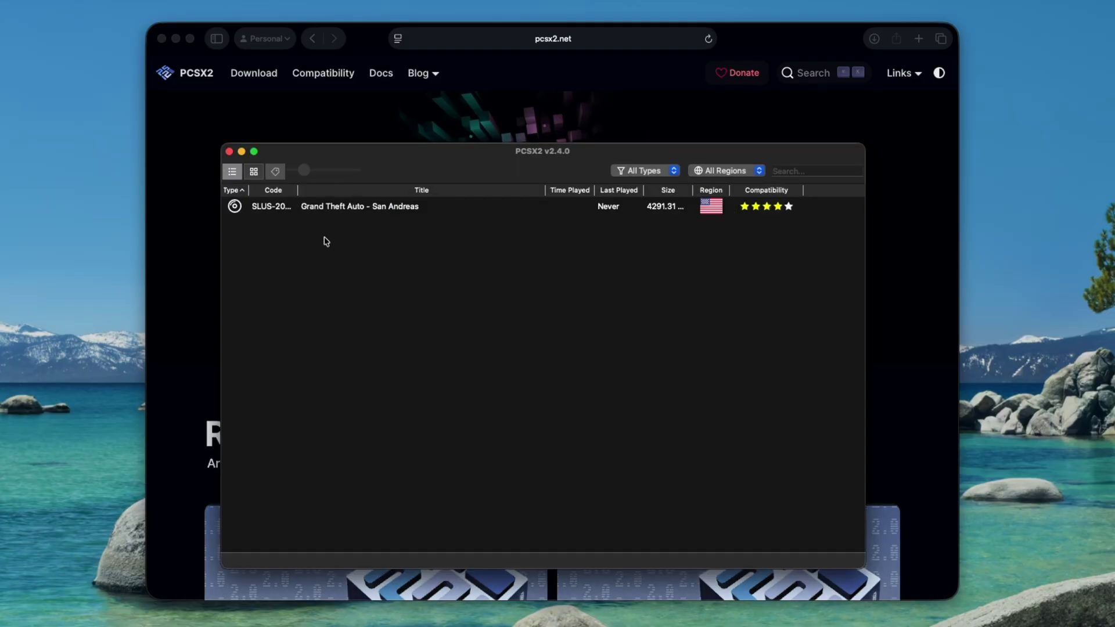
click(322, 216)
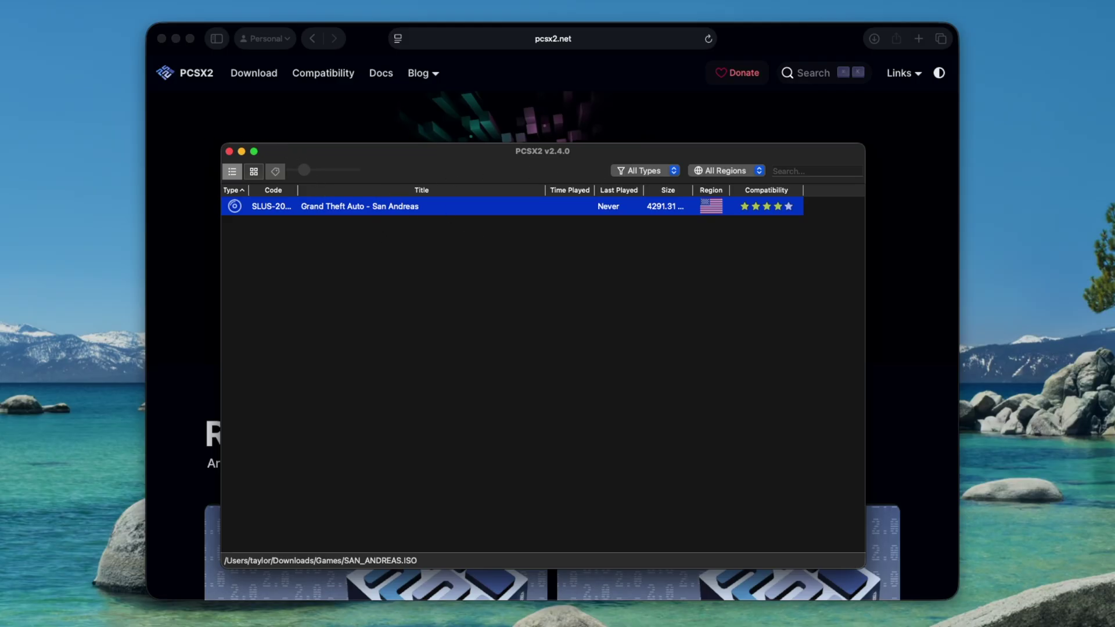
Open the emulator's settings and examine the available BIOS images and the Emulation options
key(super+comma)
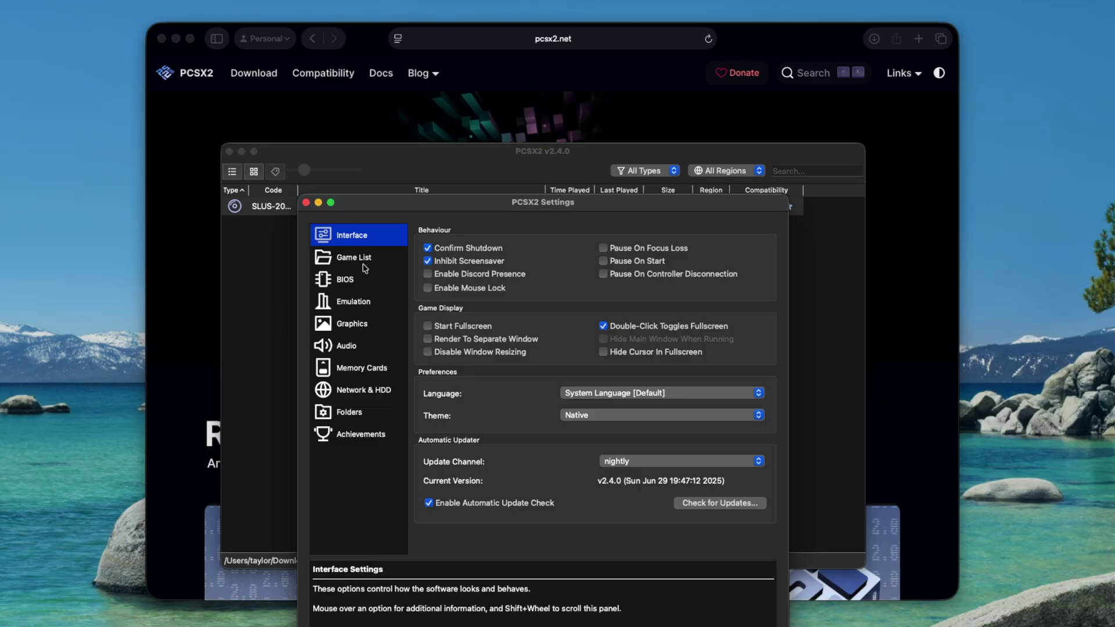
click(355, 279)
scroll(628, 335, down, 2)
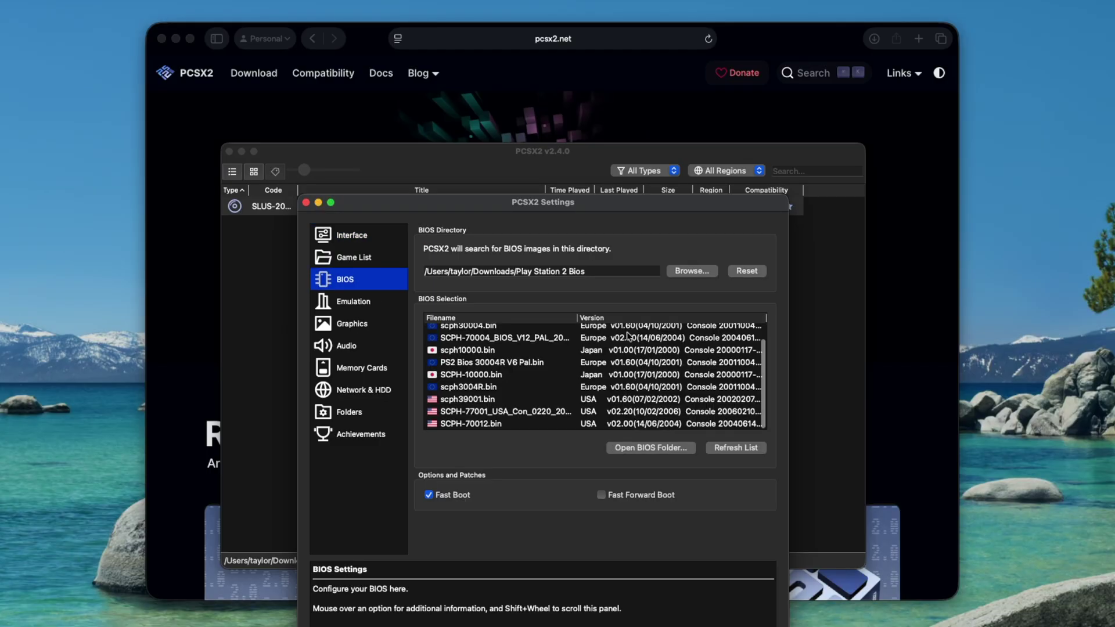
scroll(627, 406, up, 2)
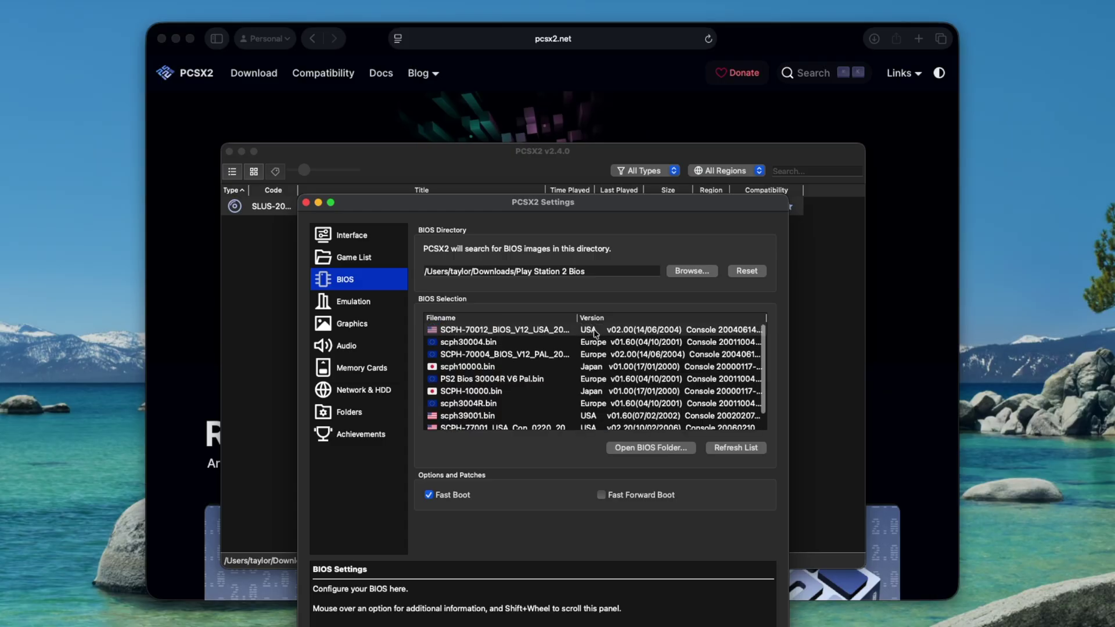
click(353, 301)
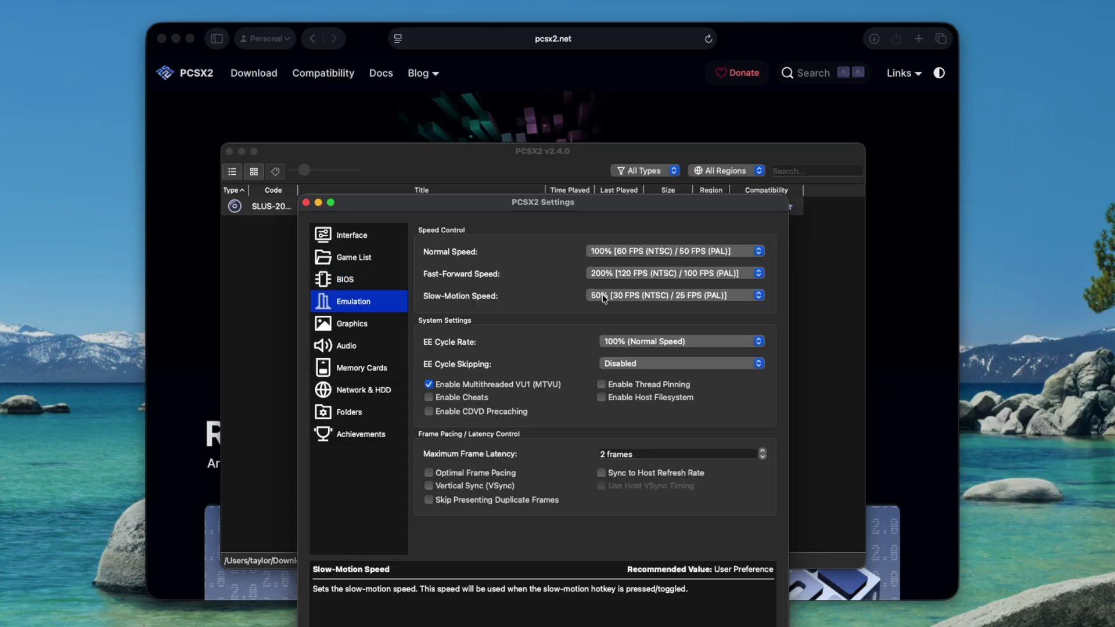
In the Graphics settings, set the renderer to Metal and the adapter to Apple M4
click(352, 323)
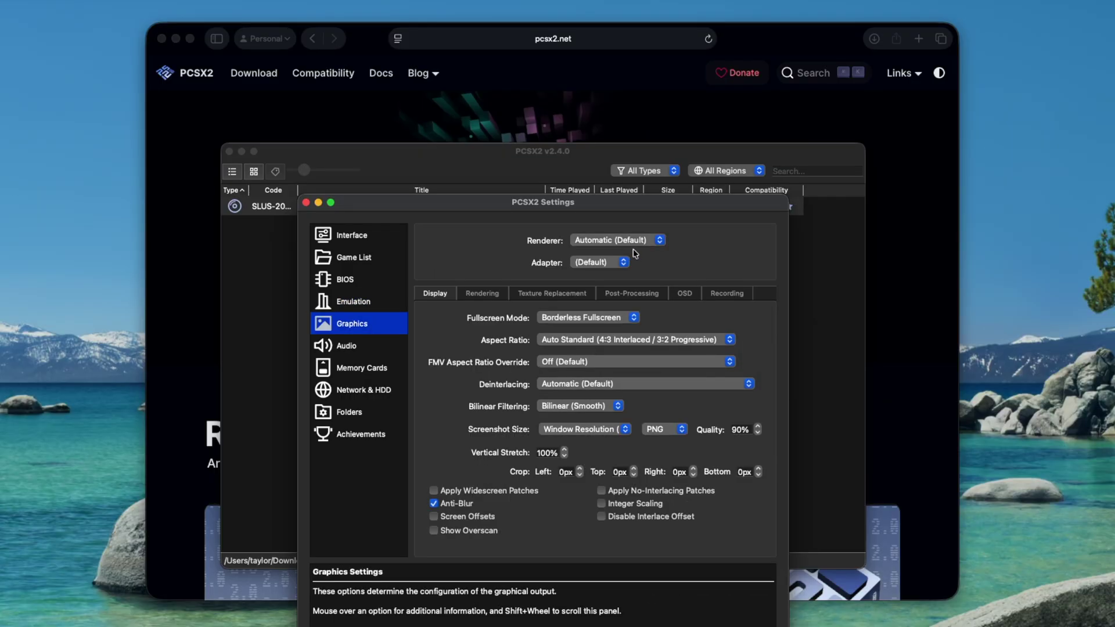
click(630, 241)
click(626, 263)
click(624, 263)
click(611, 279)
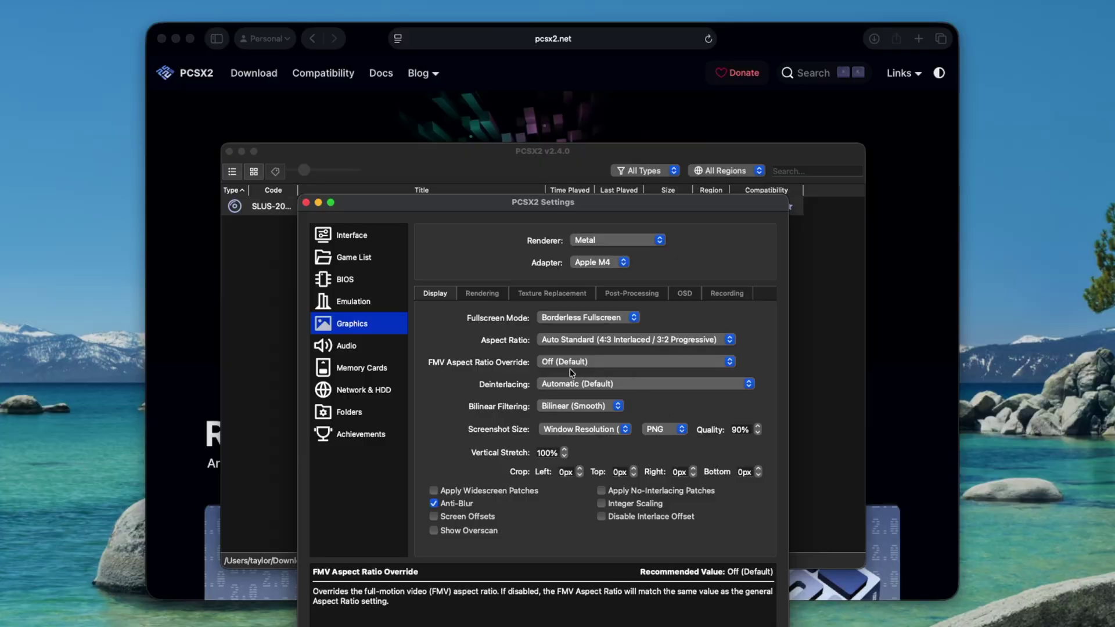
Create an 8 MB memory card named yt in the Memory Cards settings and close the settings window
click(361, 368)
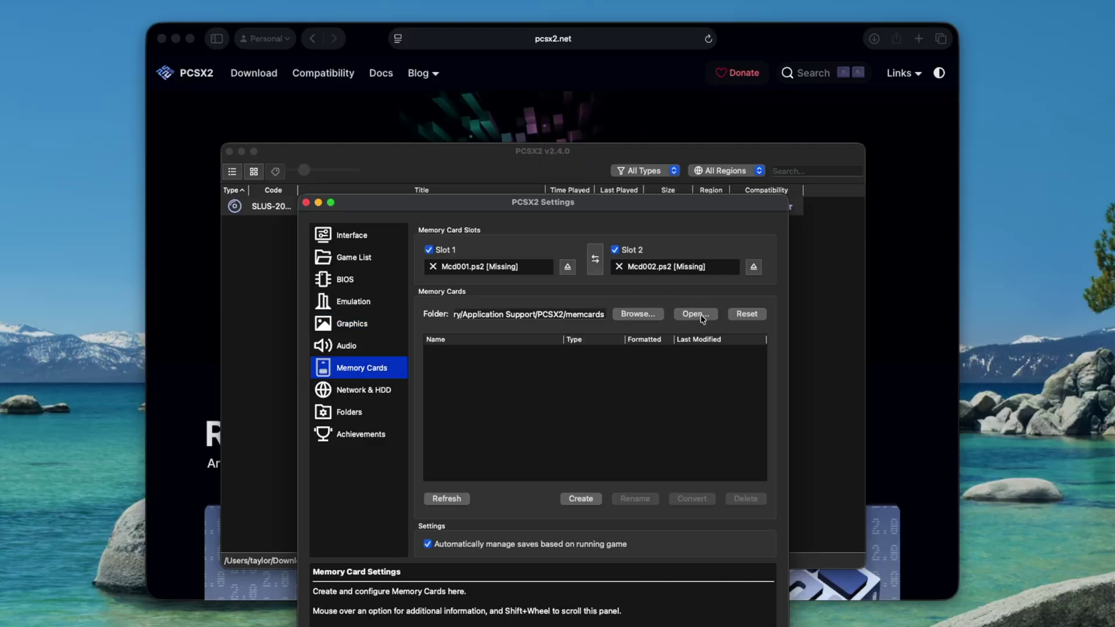
click(579, 498)
text(yr)
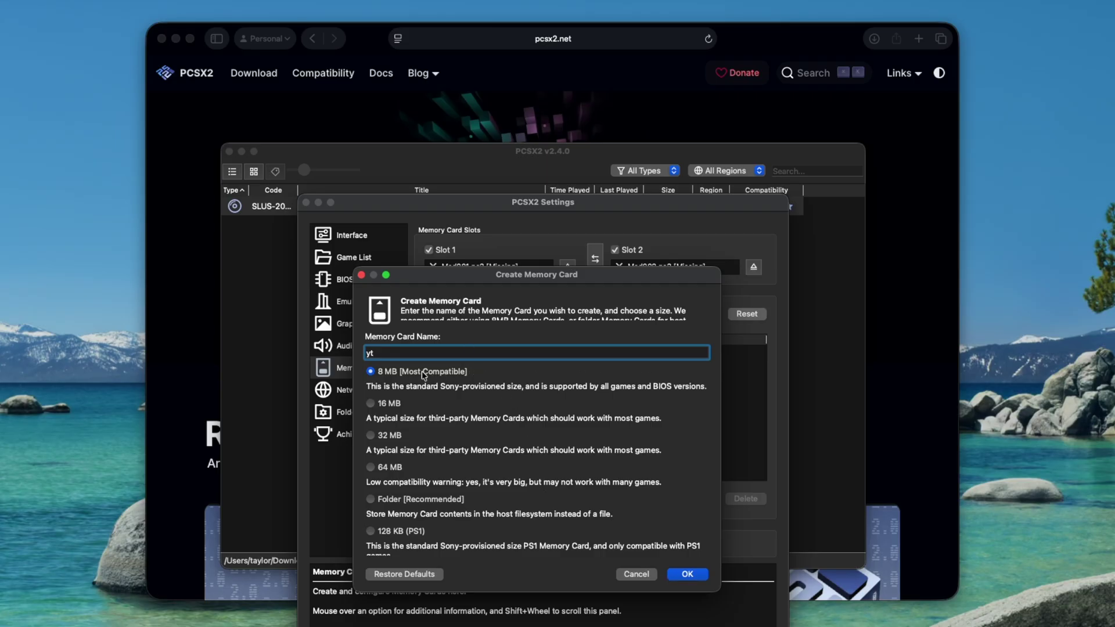
click(697, 575)
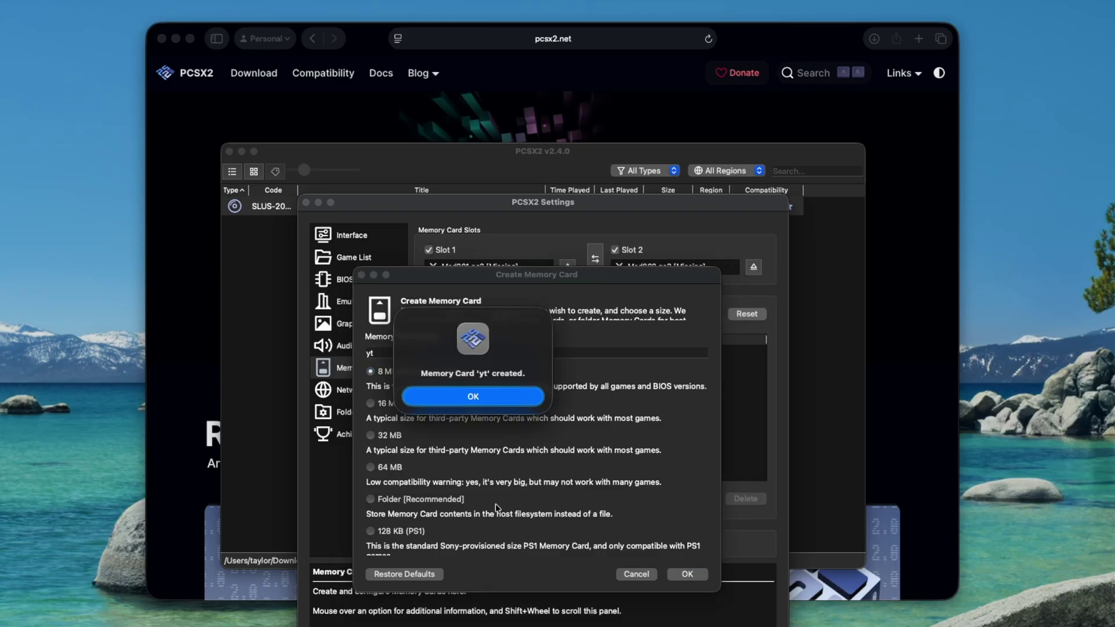
click(473, 397)
click(306, 202)
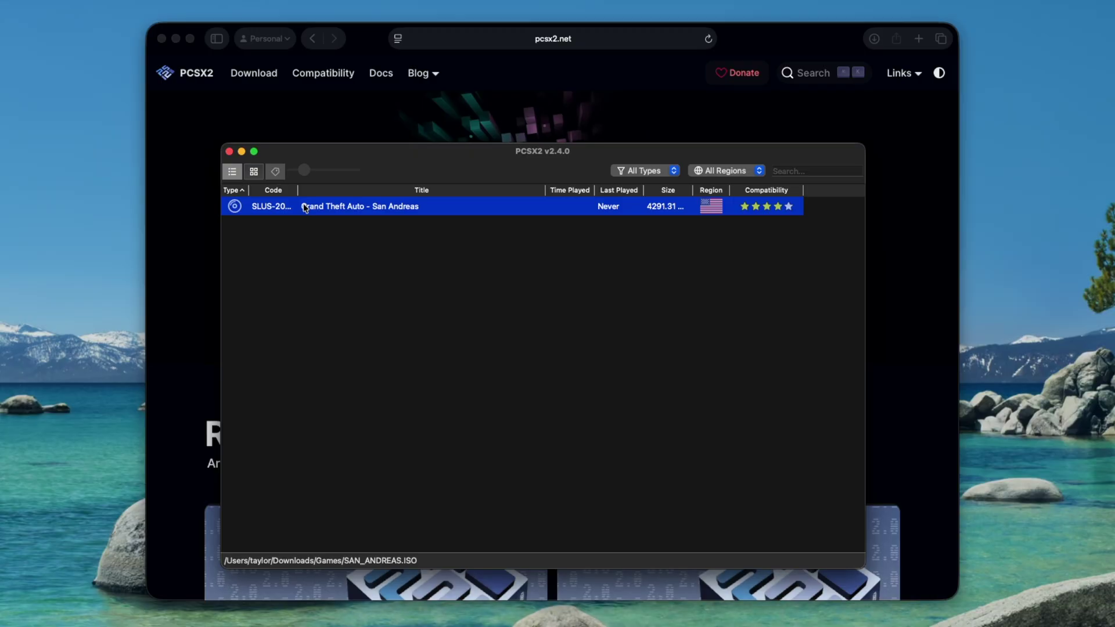
Launch Grand Theft Auto - San Andreas, deny microphone access and make the game window full screen
double_click(371, 207)
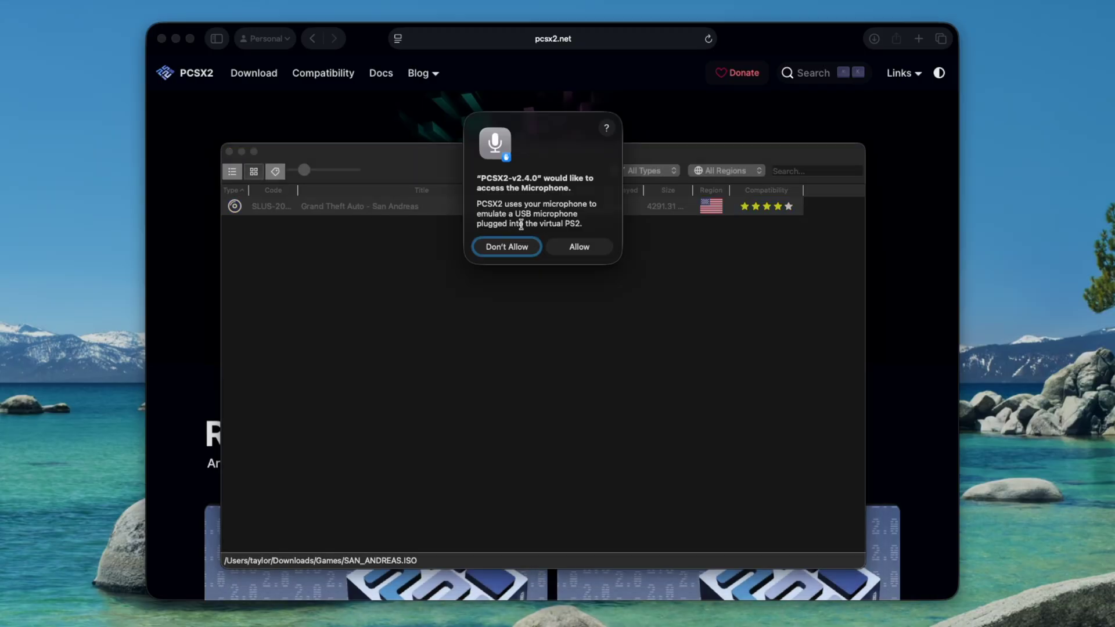
click(505, 246)
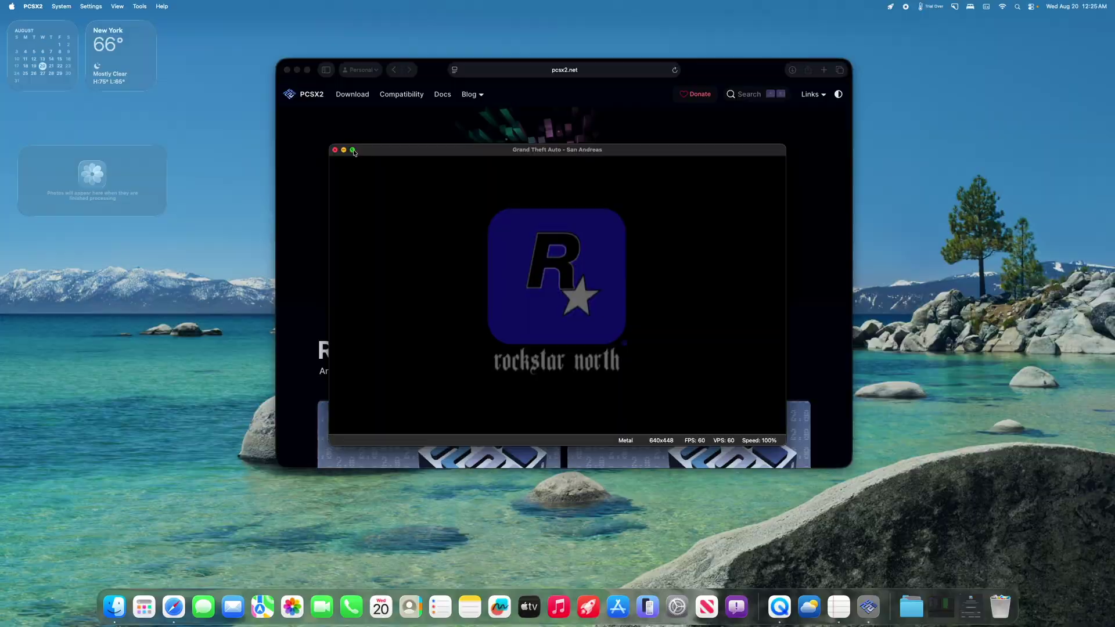
click(353, 151)
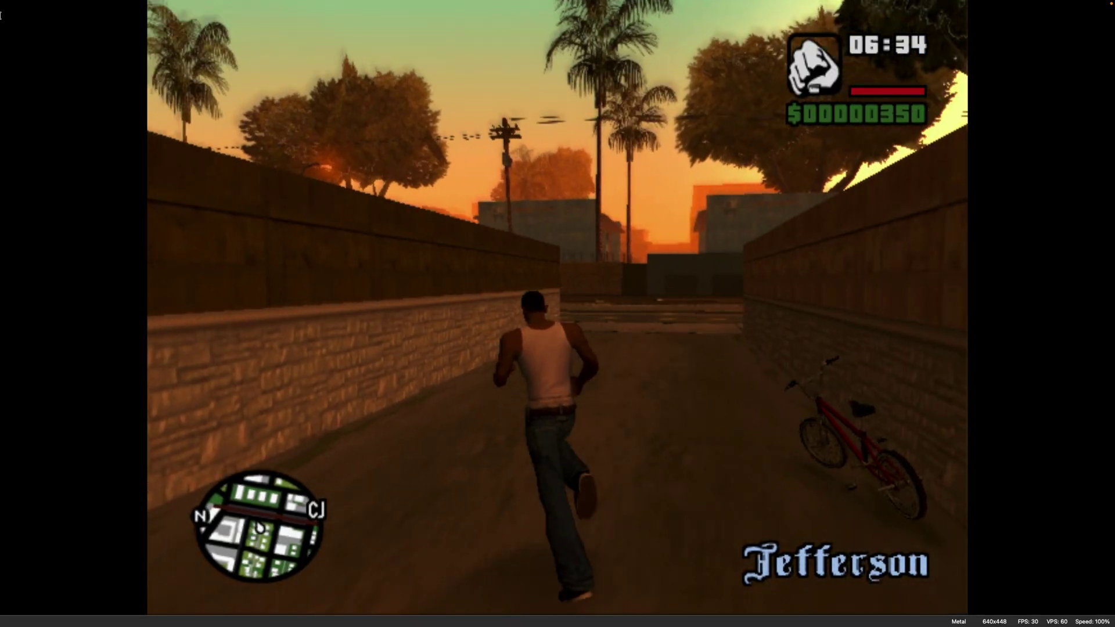
key(w)
key(i)
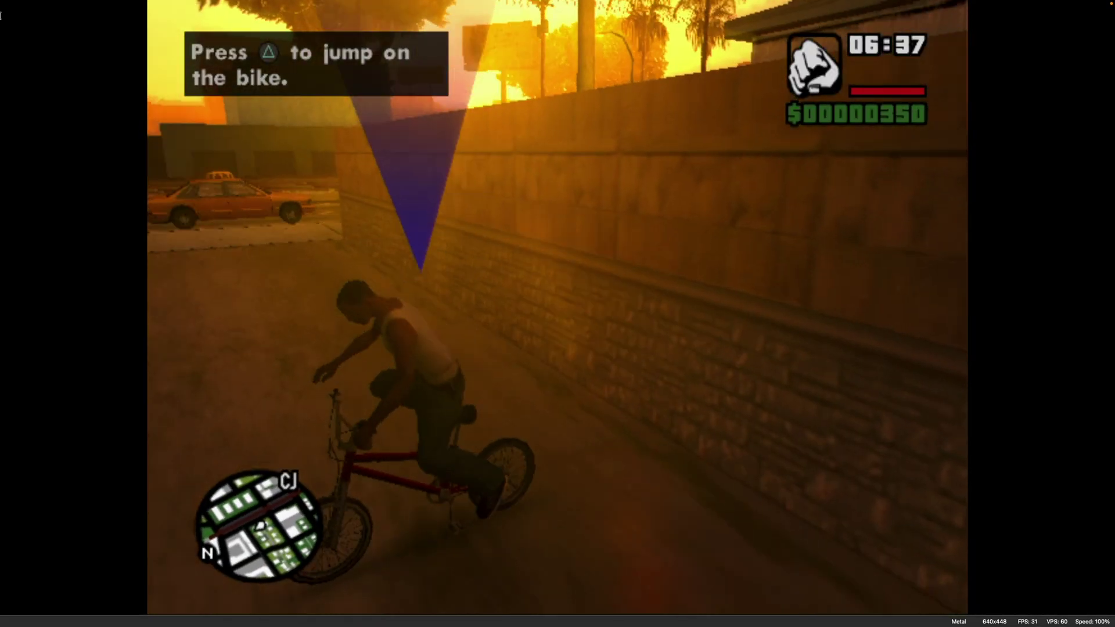
key(w)
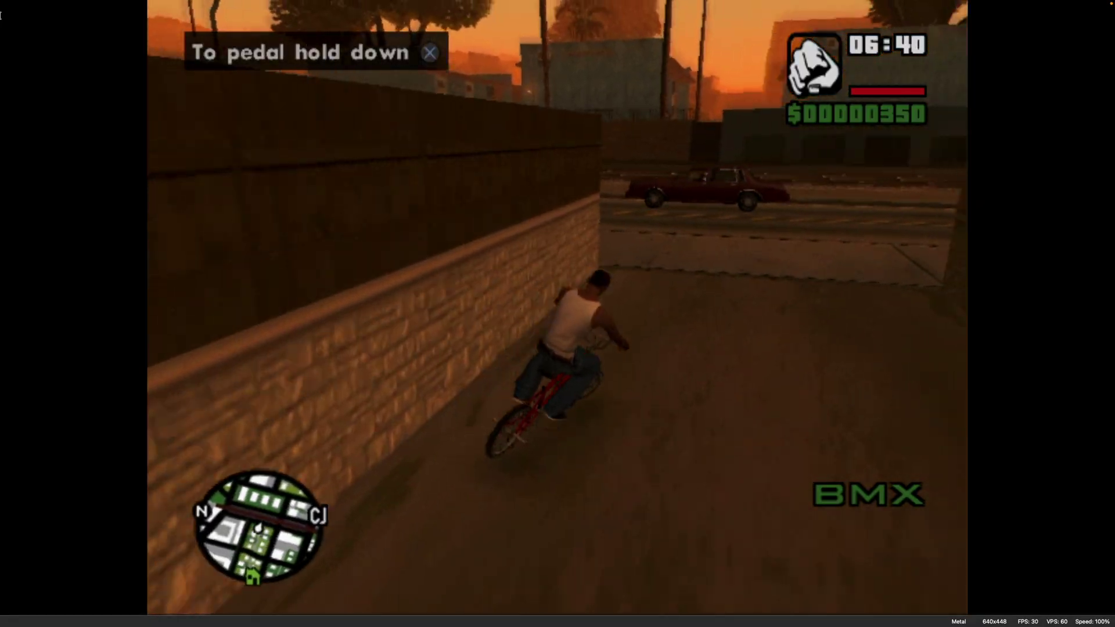
key(w)
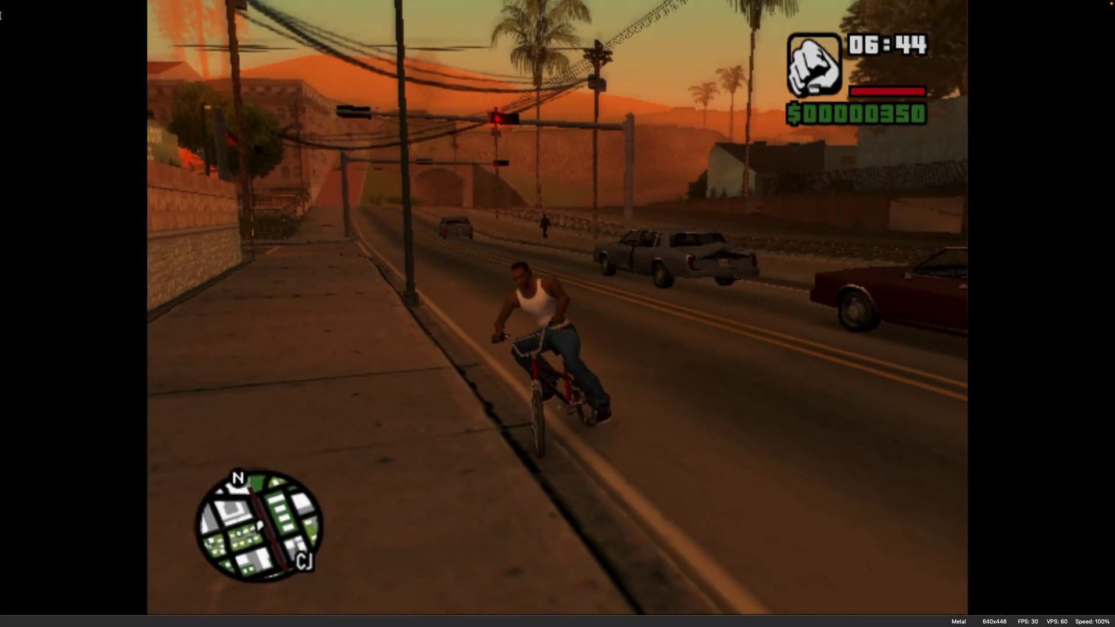
key(w)
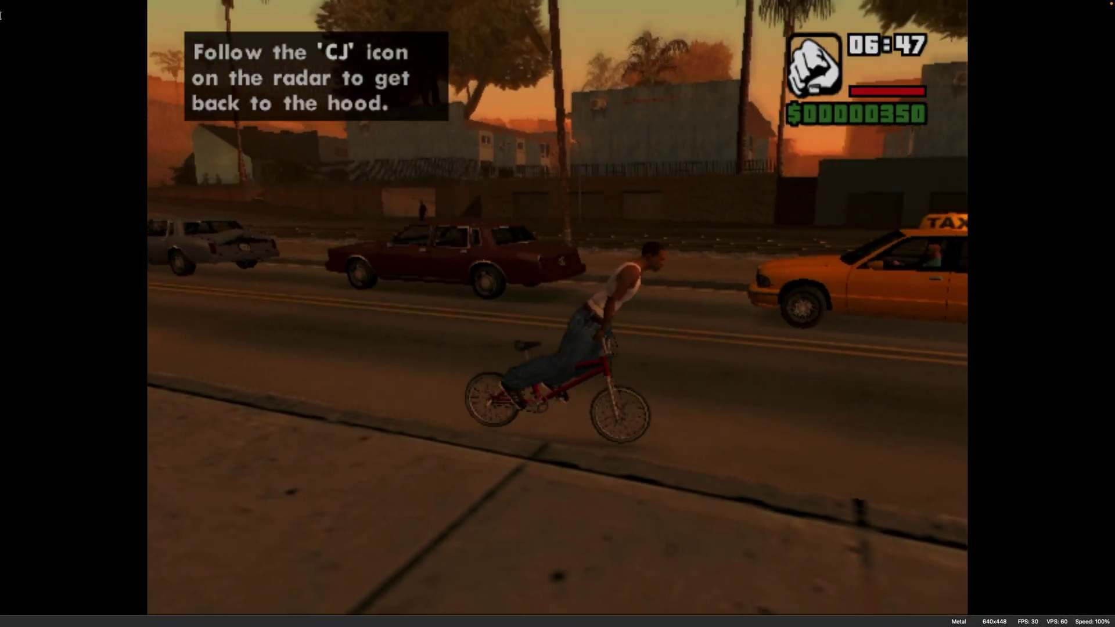
key(w)
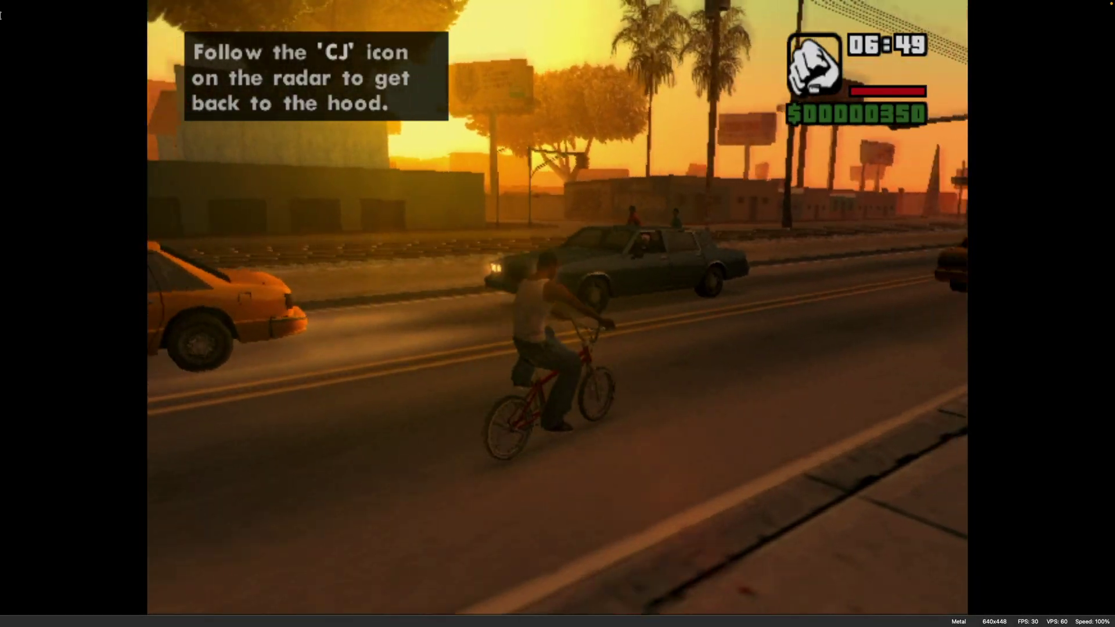
key(w)
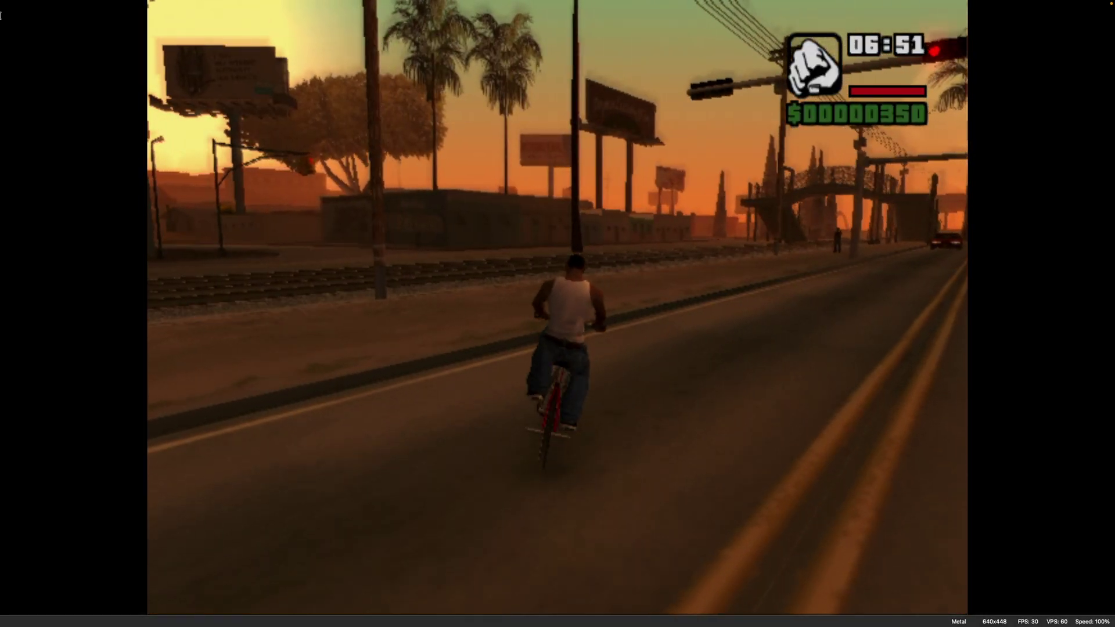
key(w)
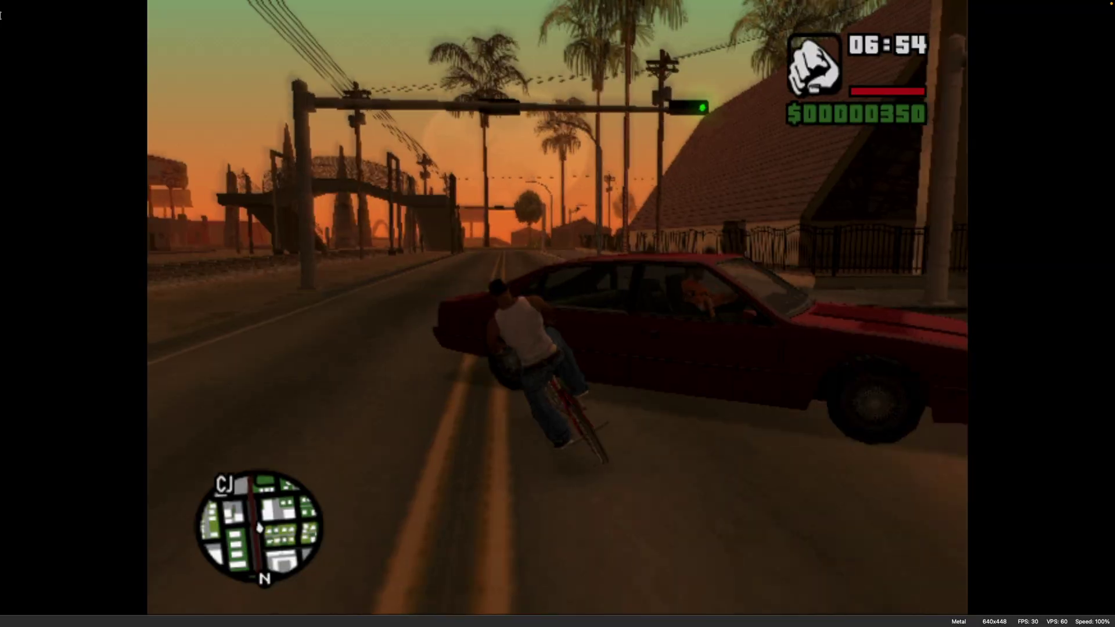
key(w)
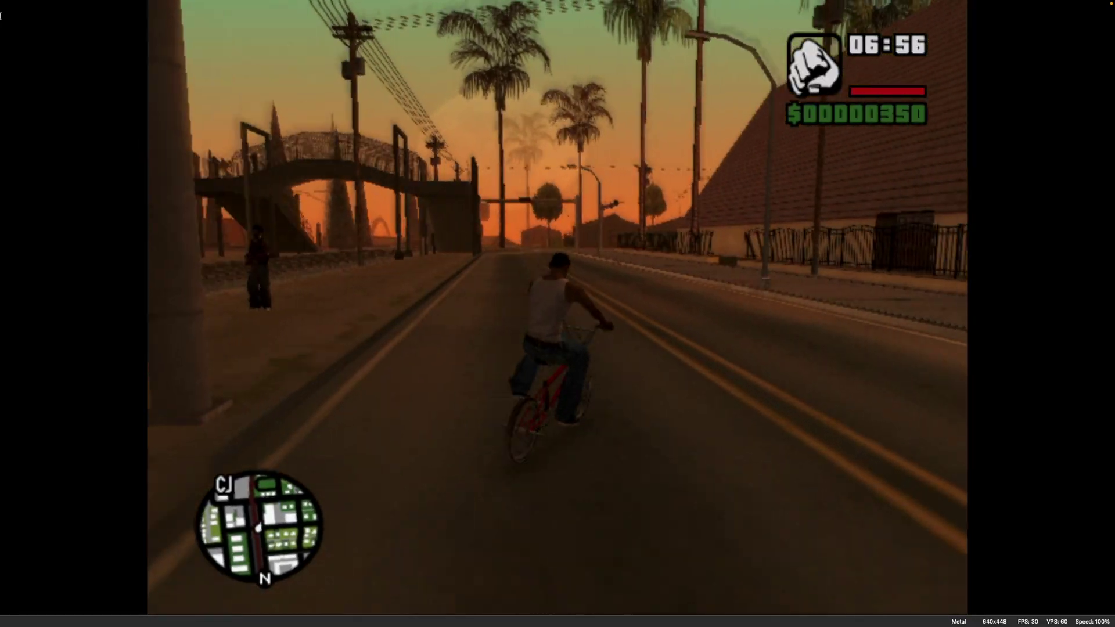
key(w)
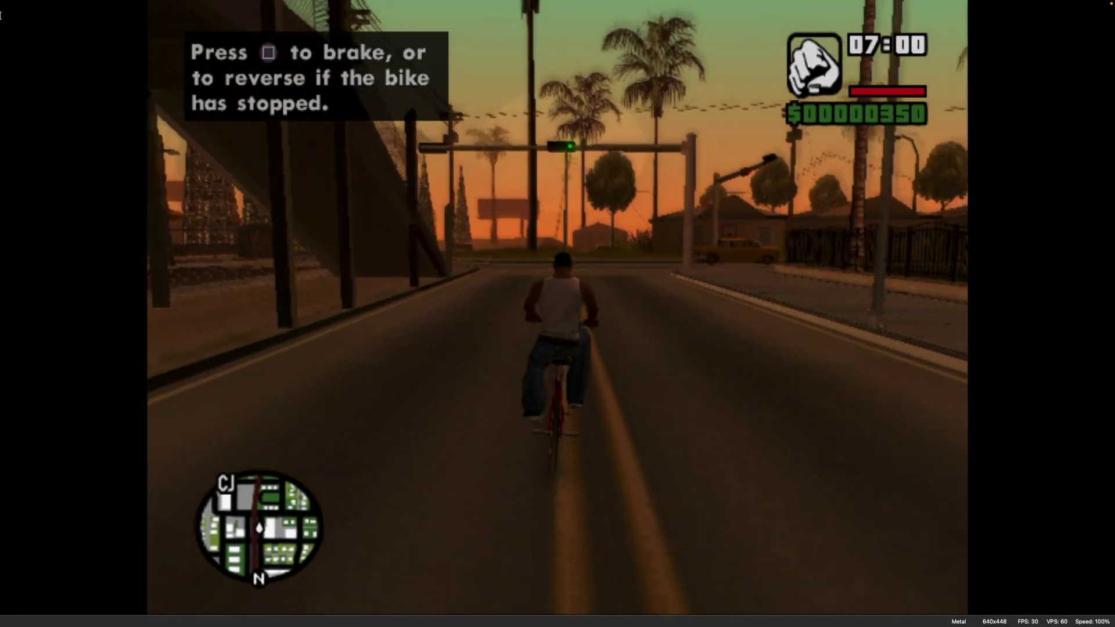
key(a)
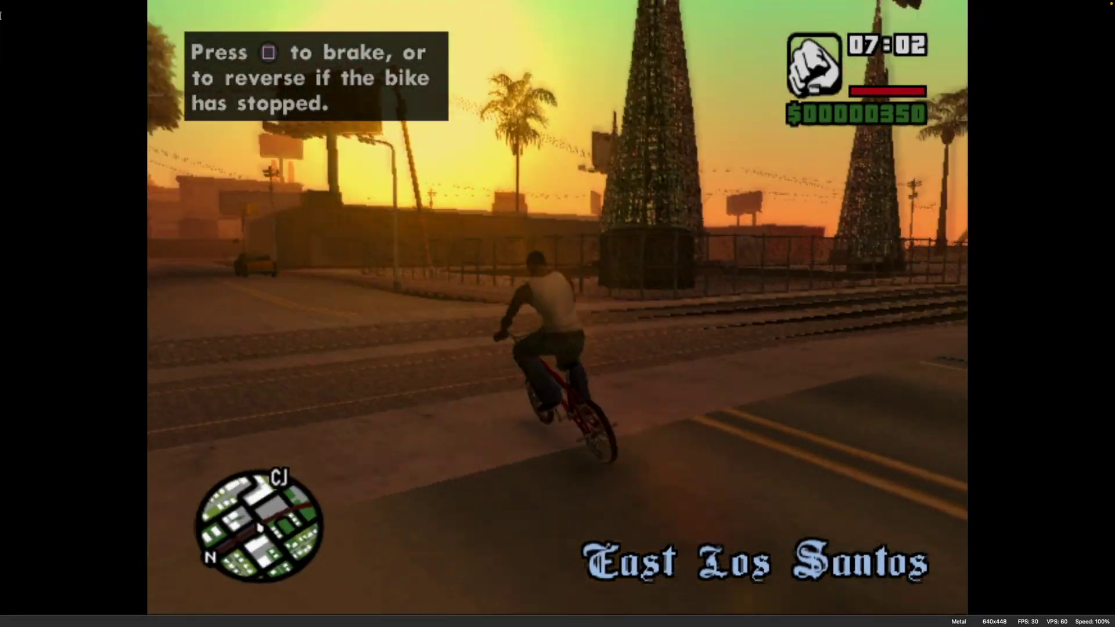
key(d)
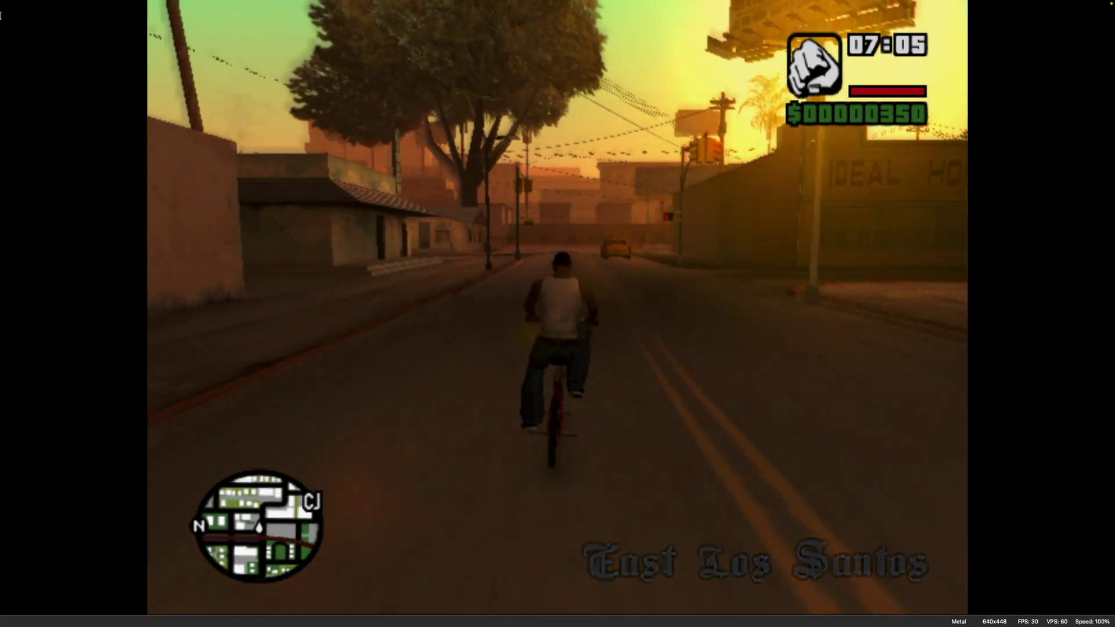
key(w)
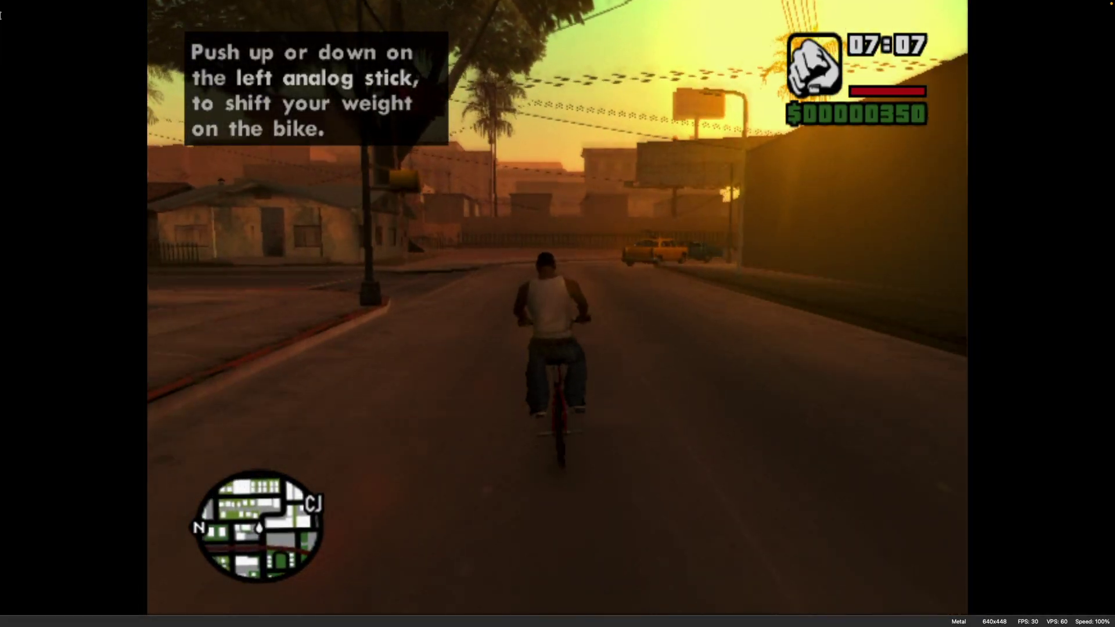
key(d)
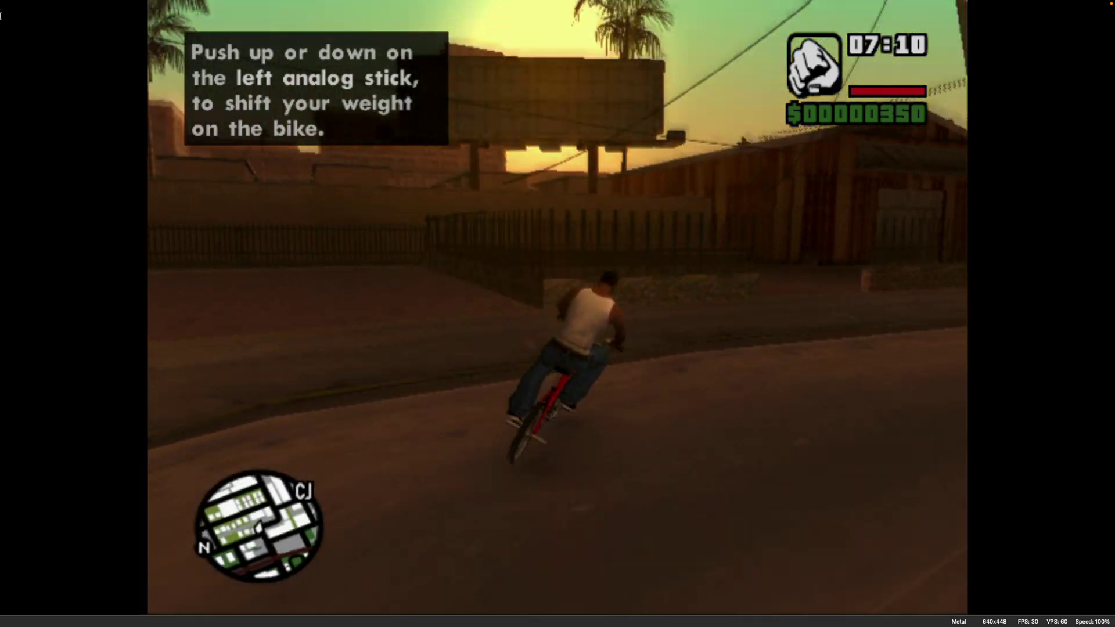
key(w)
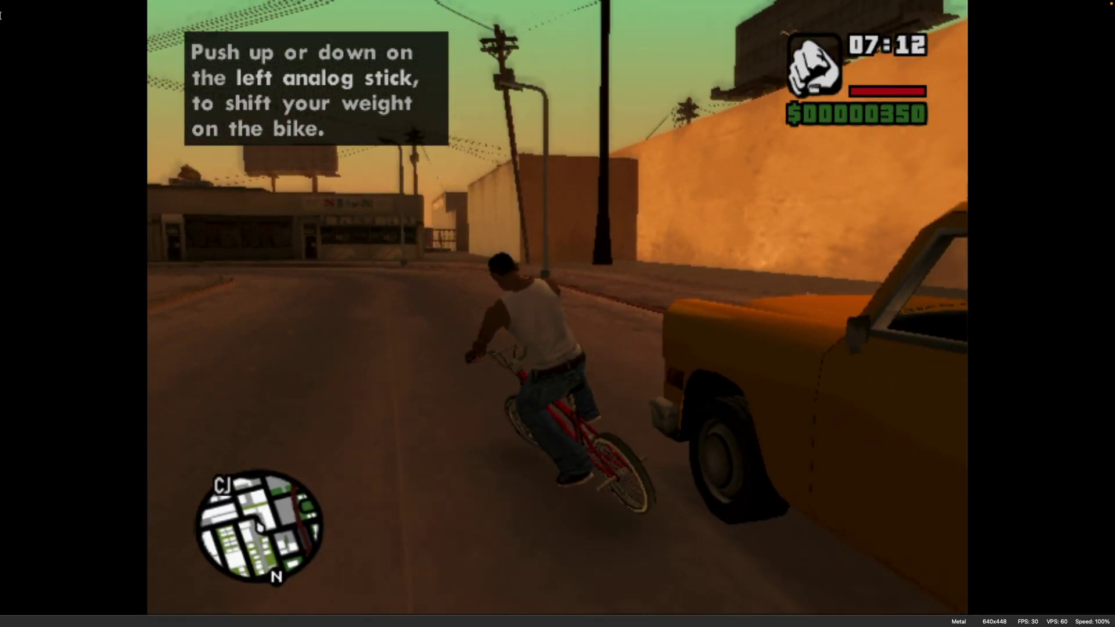
key(d)
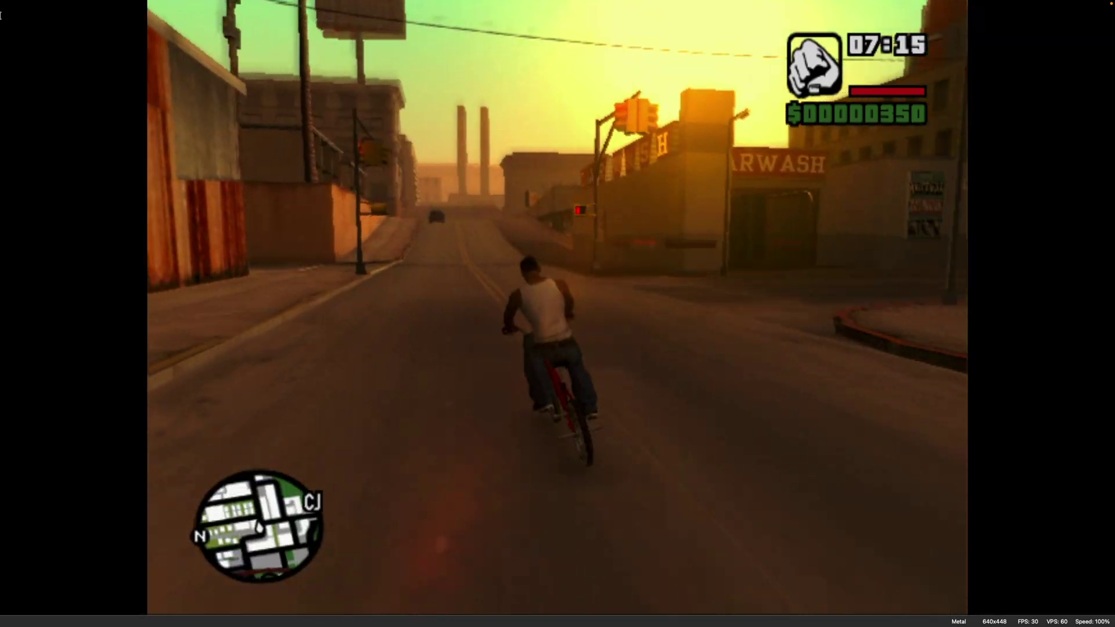
key(w)
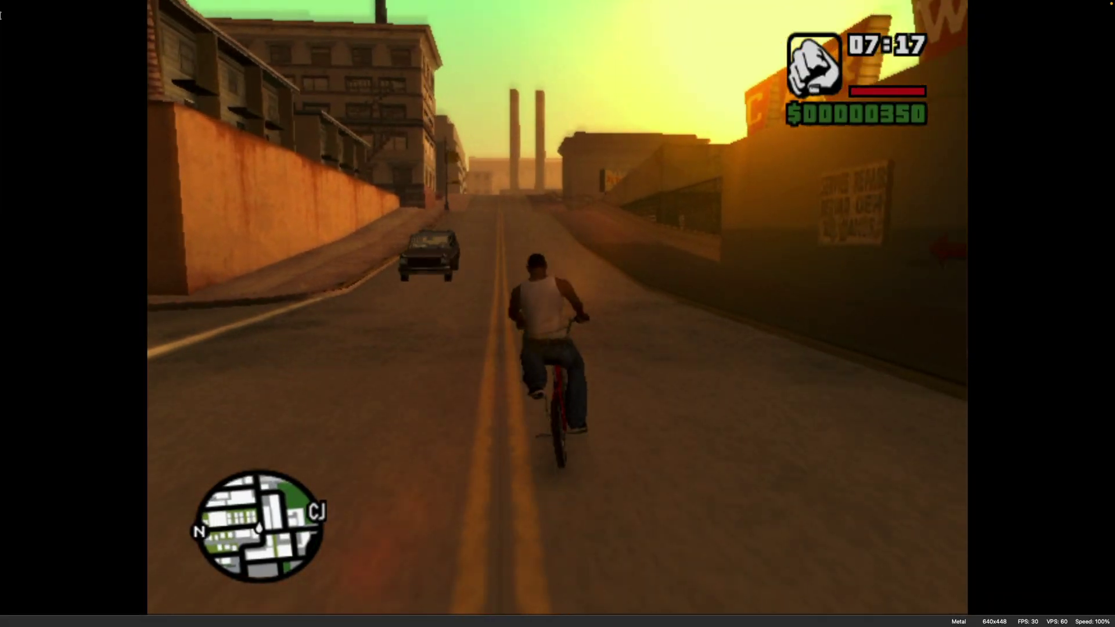
key(w)
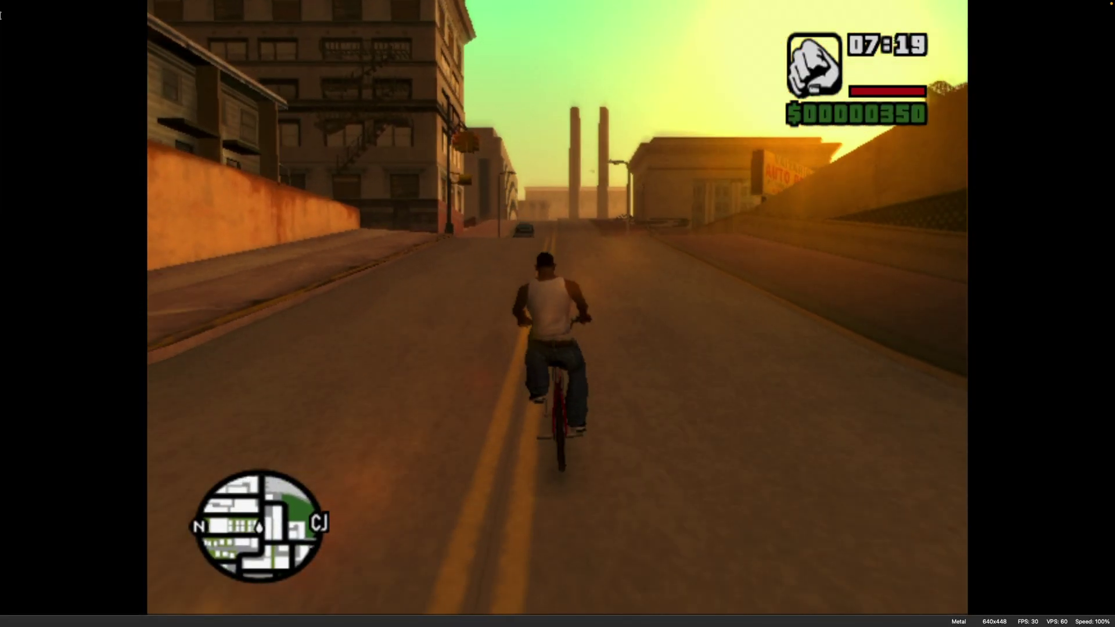
key(w)
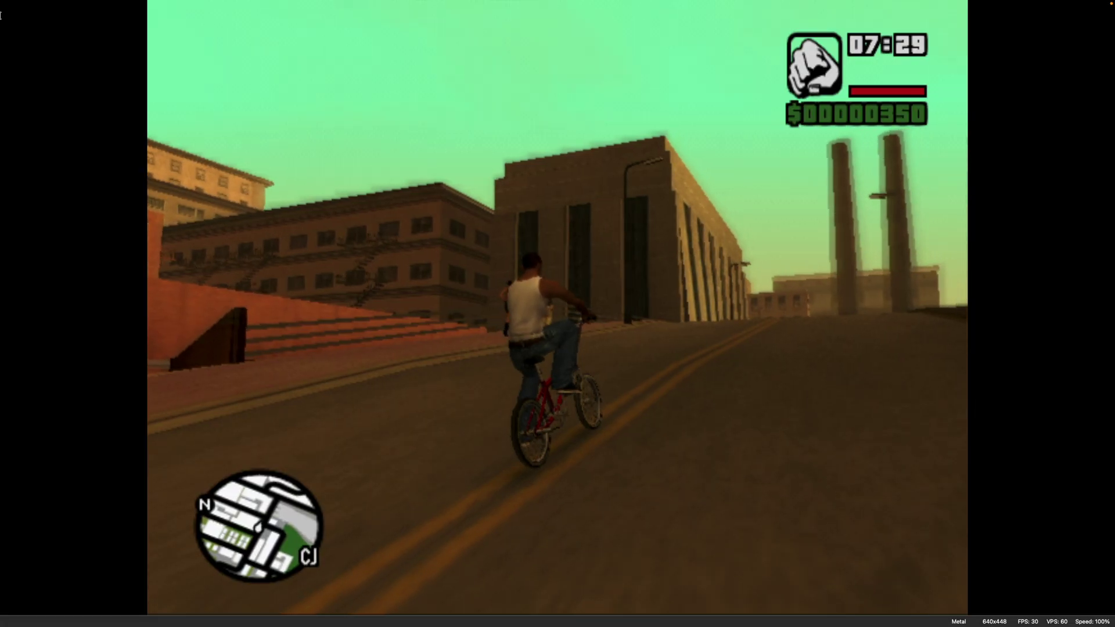
key(w)
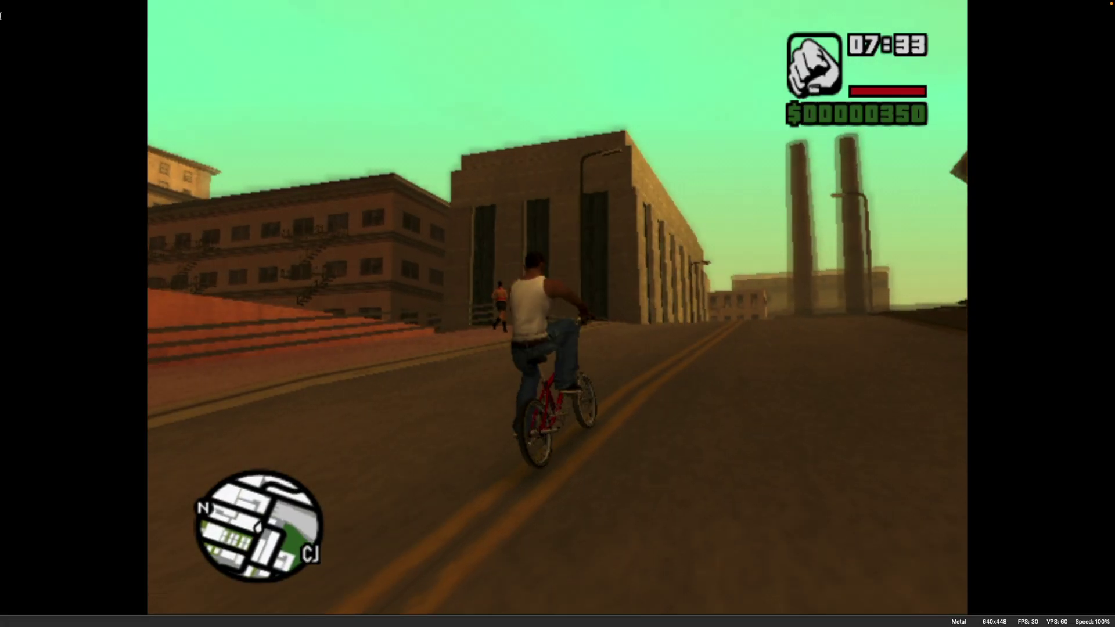
key(w)
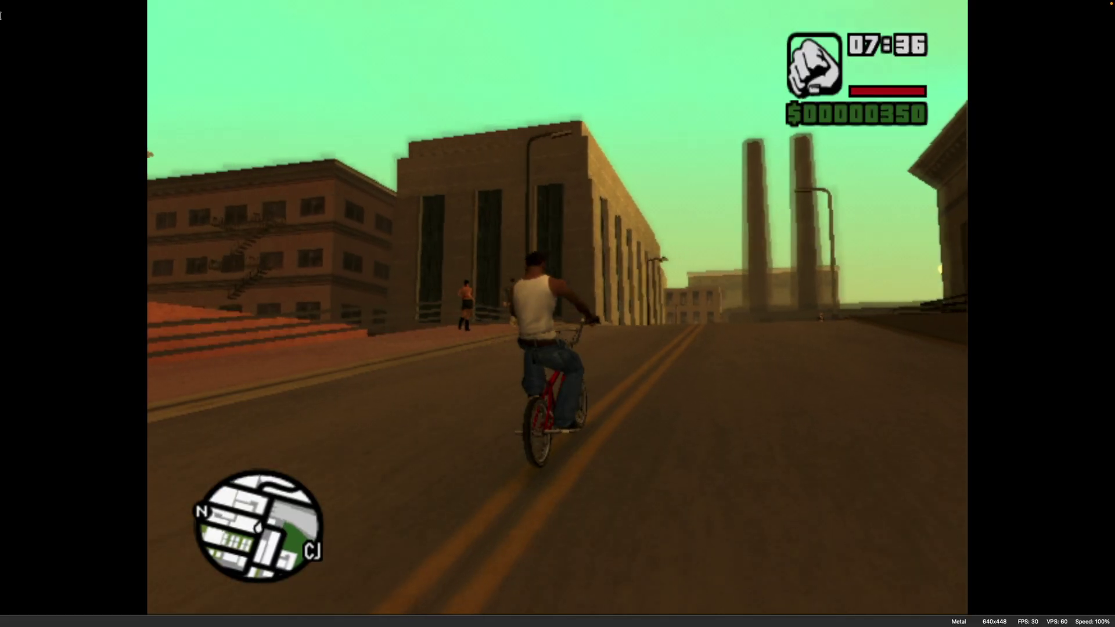
key(w)
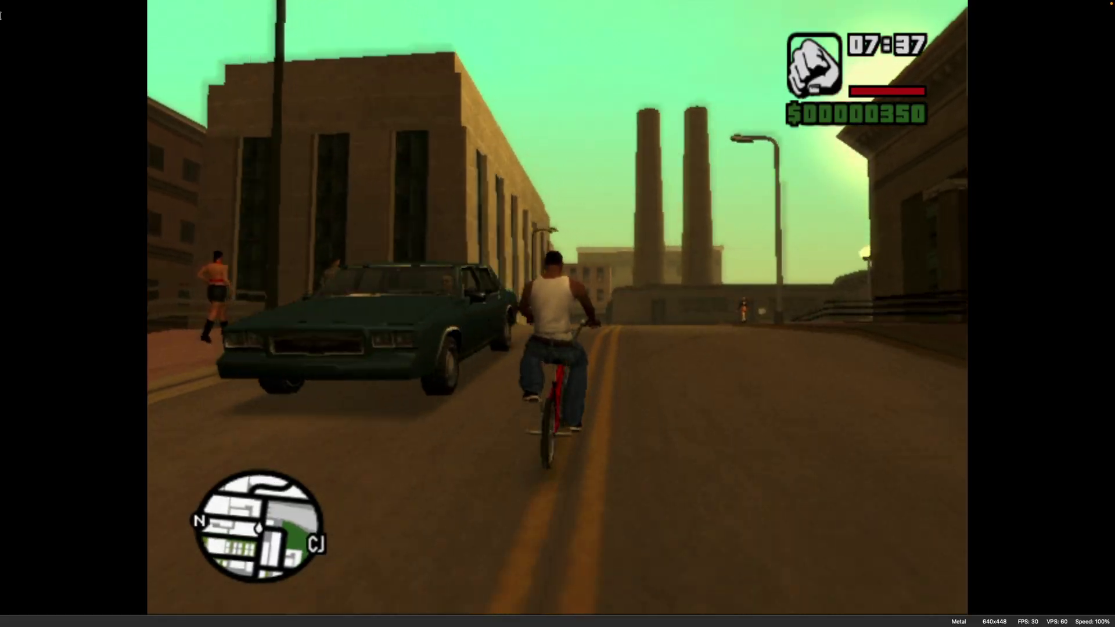
key(a)
key(w)
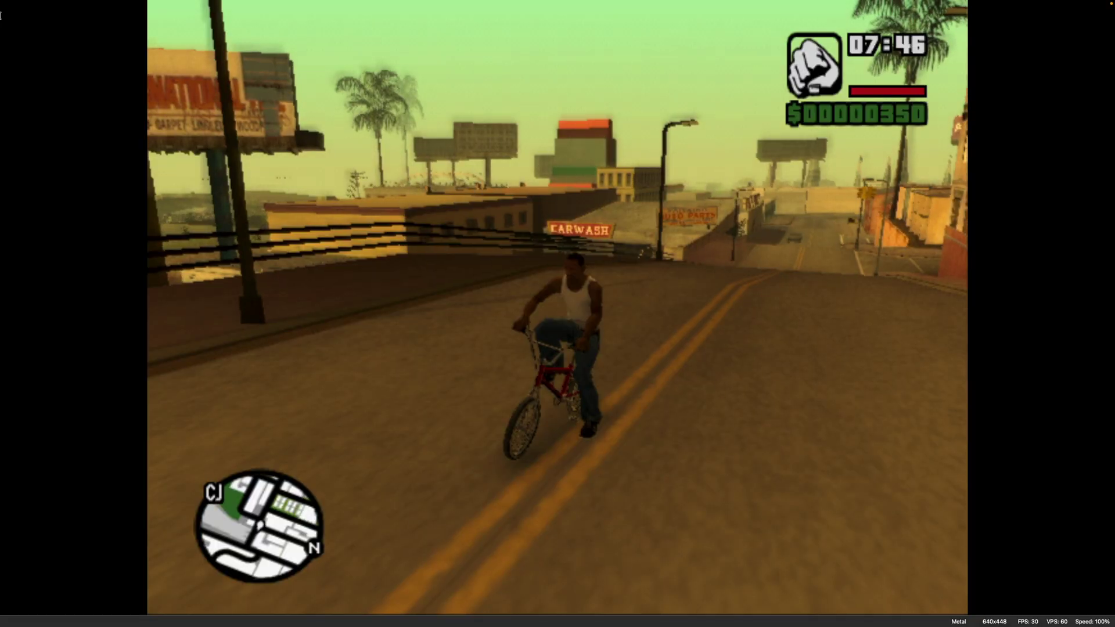
key(w)
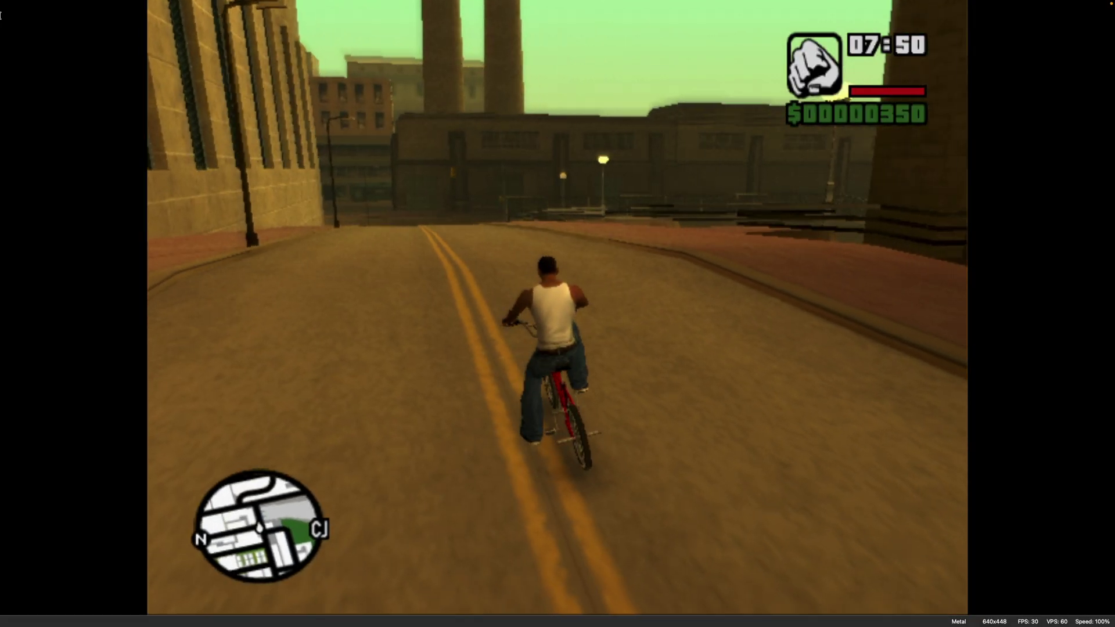
key(a)
key(d)
key(w)
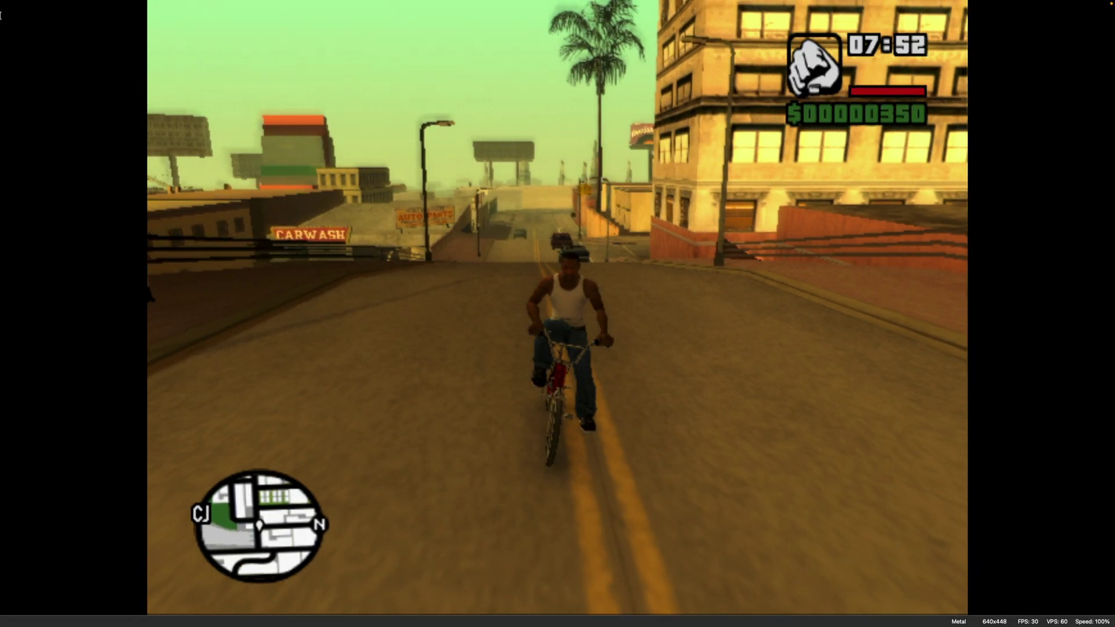